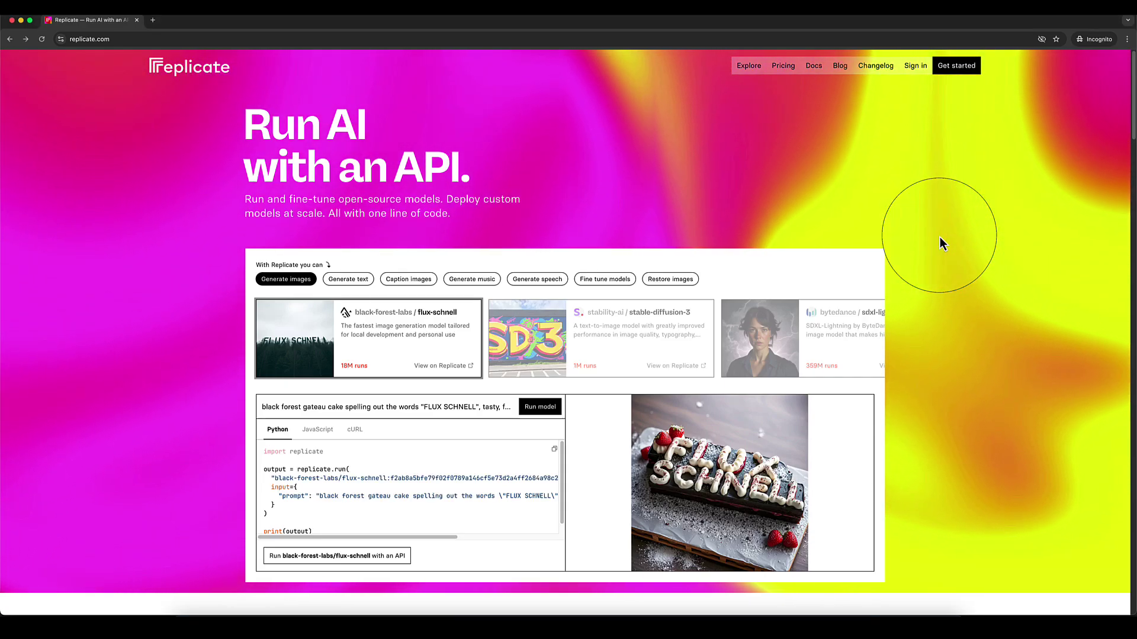
Browse the Replicate homepage, then start signing in with the GitHub account
scroll(649, 188, "down", 1)
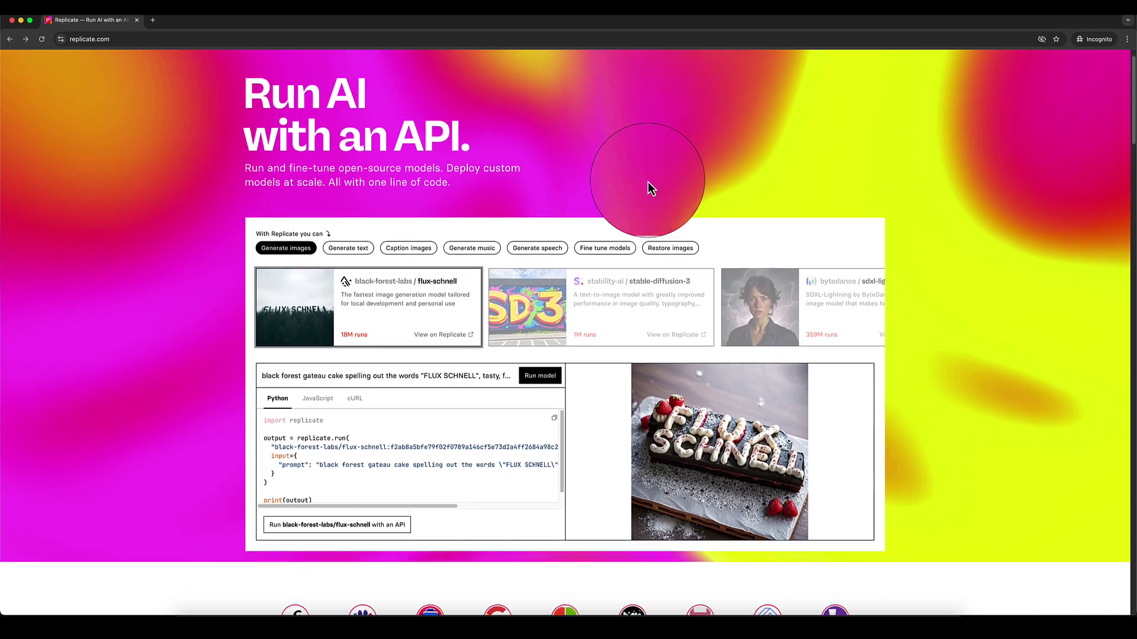
scroll(647, 182, "down", 1)
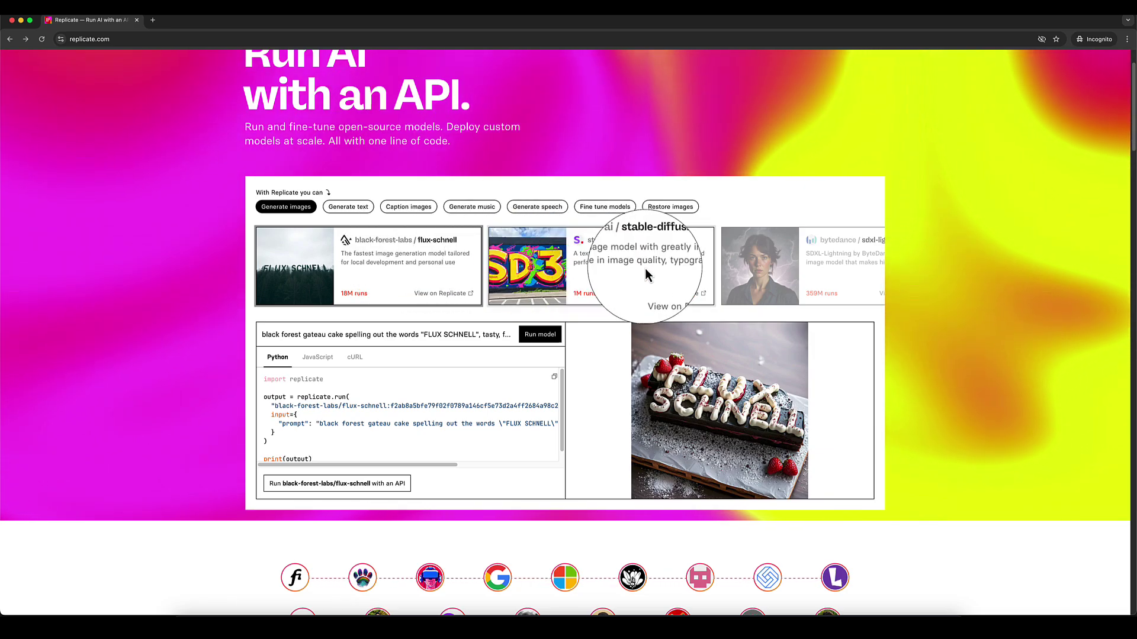
scroll(646, 267, "down", 2)
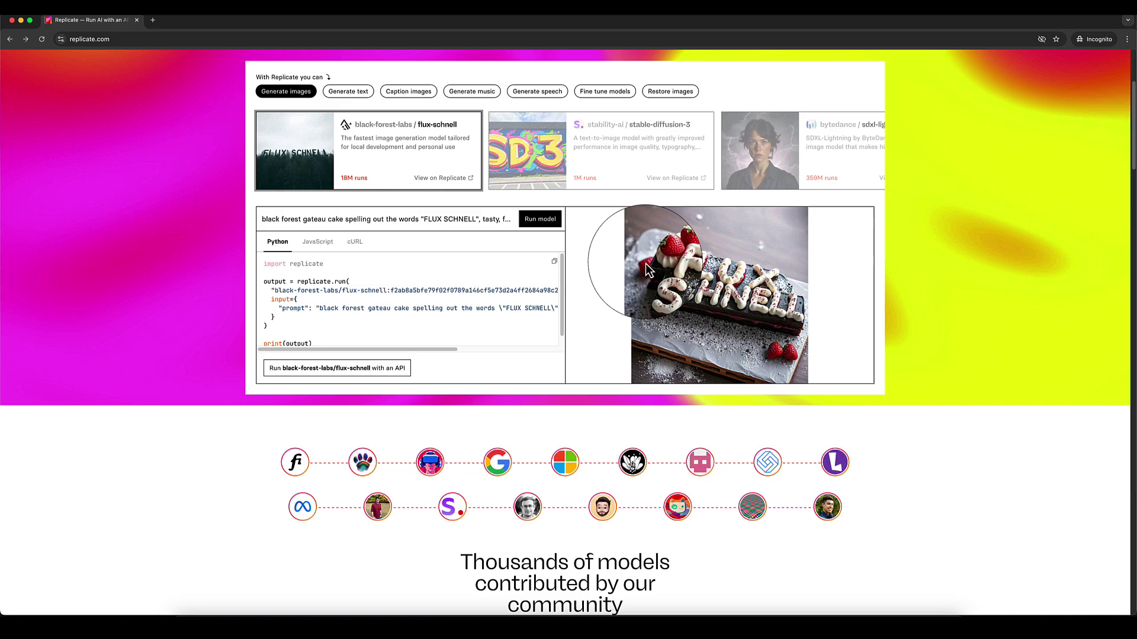
scroll(646, 271, "up", 3)
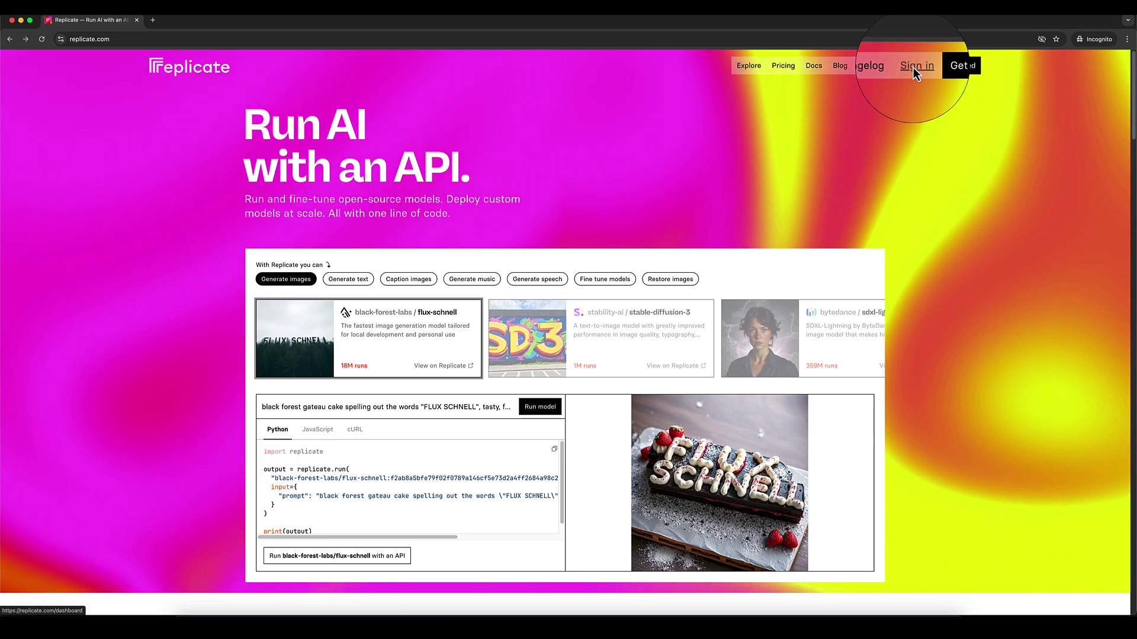
left_click(913, 66)
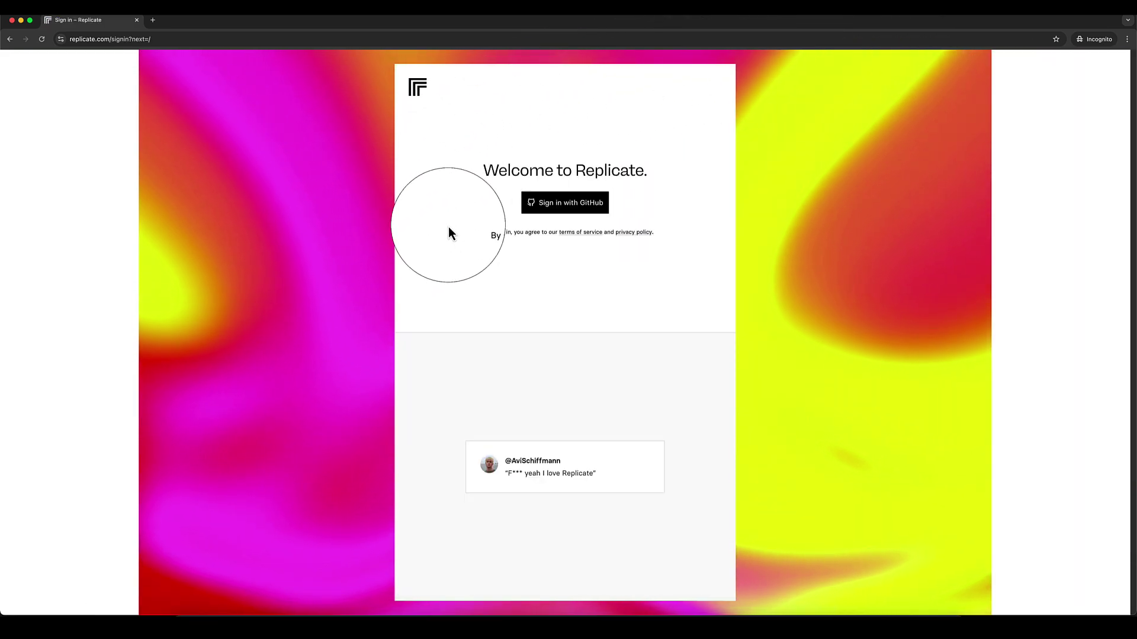
left_click(579, 209)
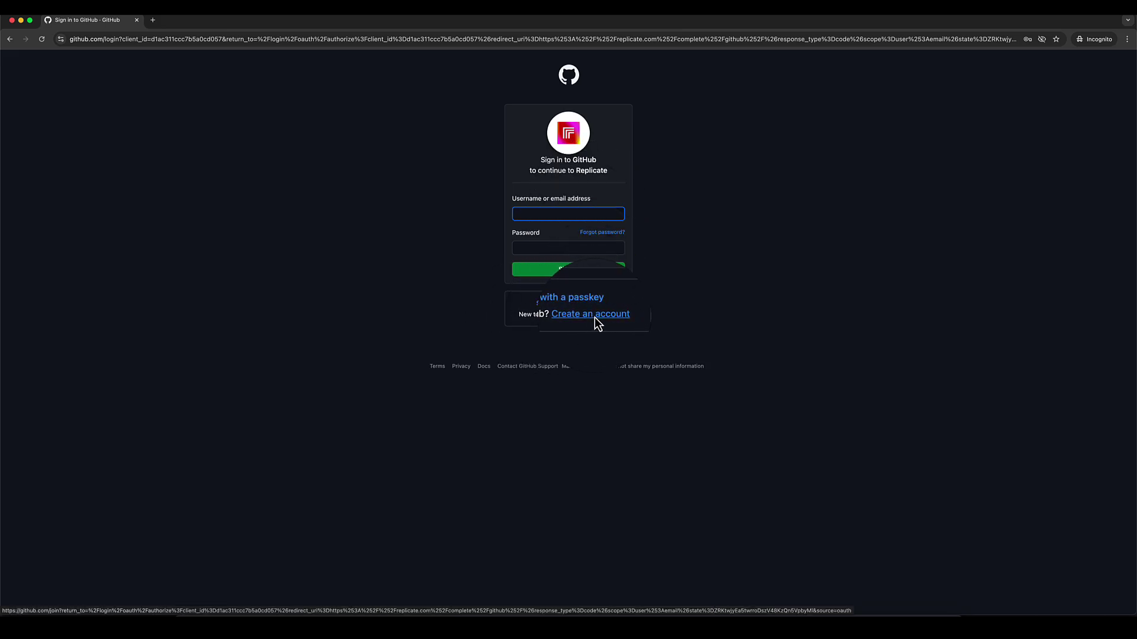
Go back to the homepage and sign in with GitHub again to reach the dashboard
left_click(10, 39)
left_click(10, 39)
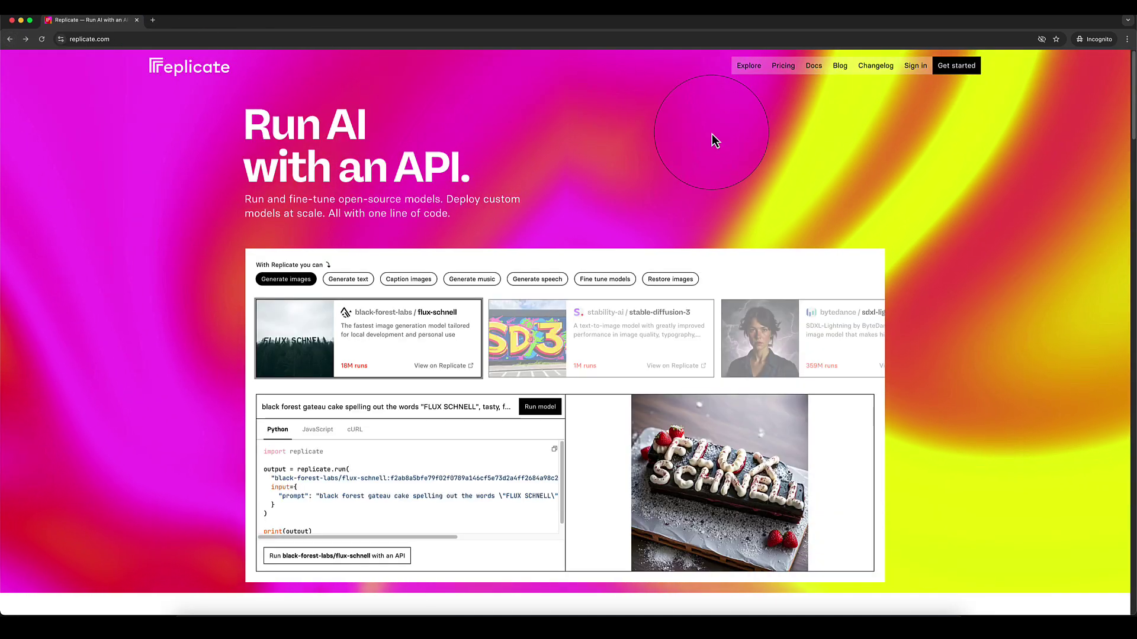
left_click(922, 68)
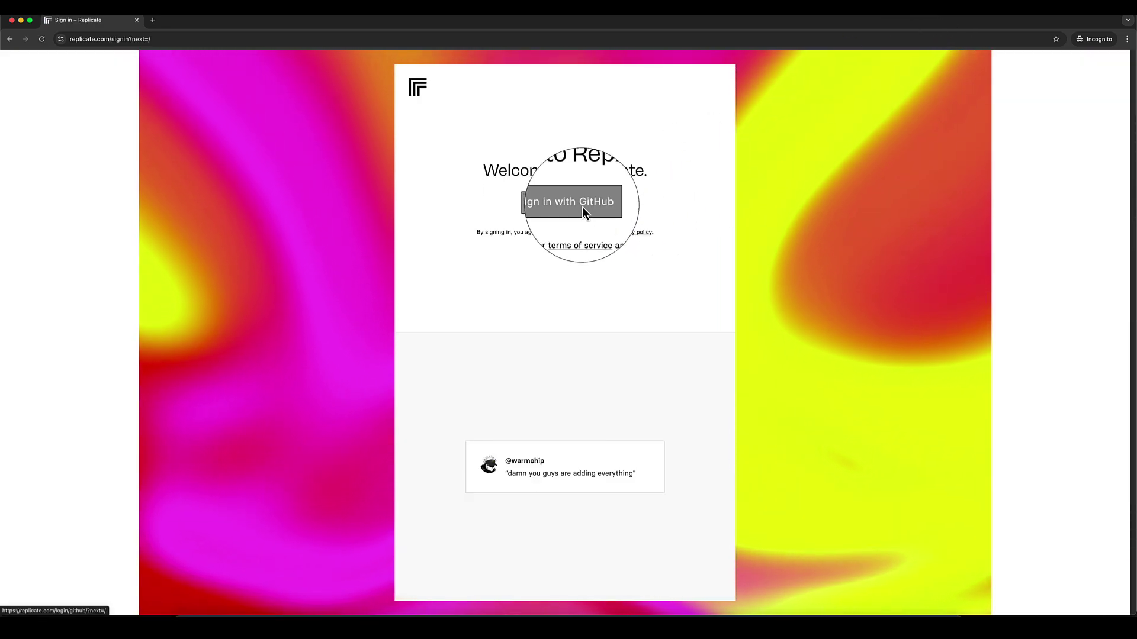
left_click(582, 207)
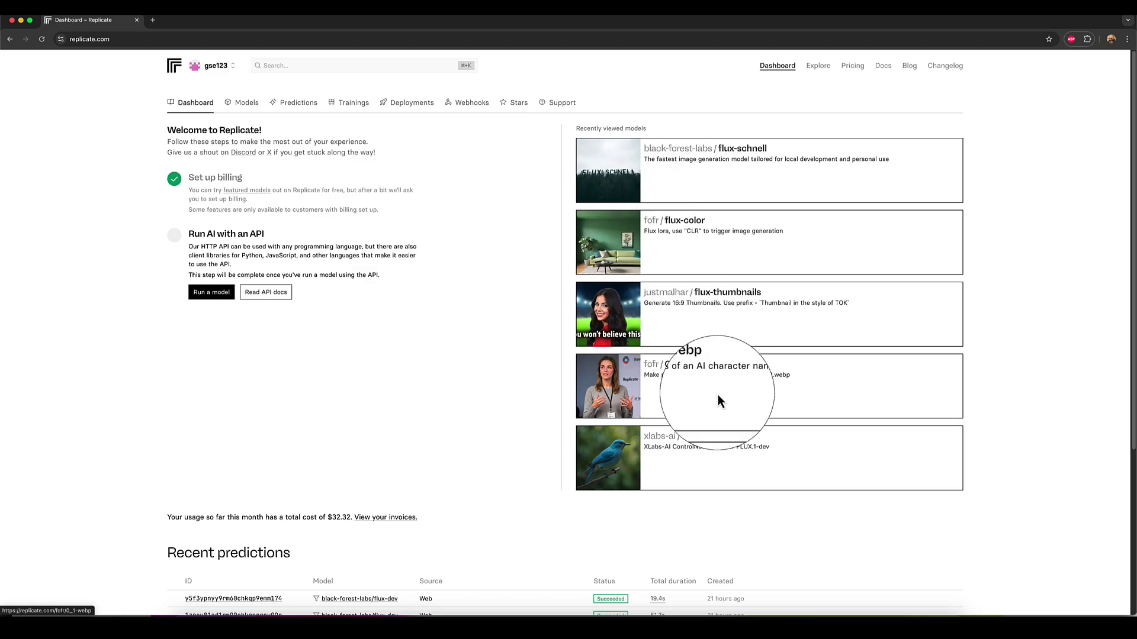
scroll(528, 216, "down", 5)
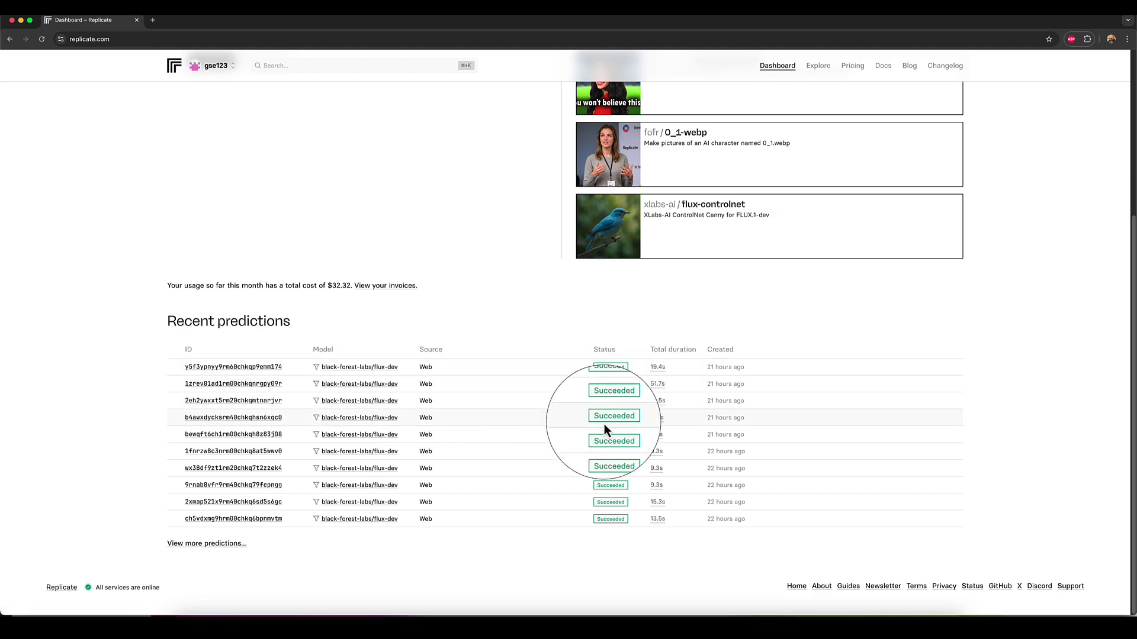
left_click_drag(326, 288, 350, 287)
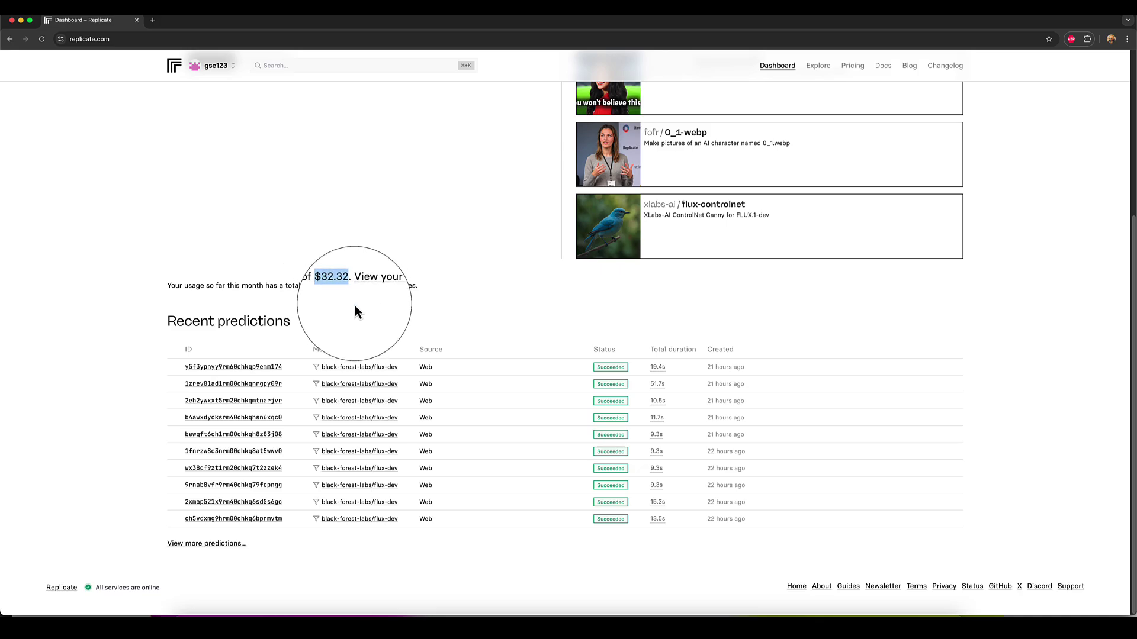
scroll(329, 296, "up", 1)
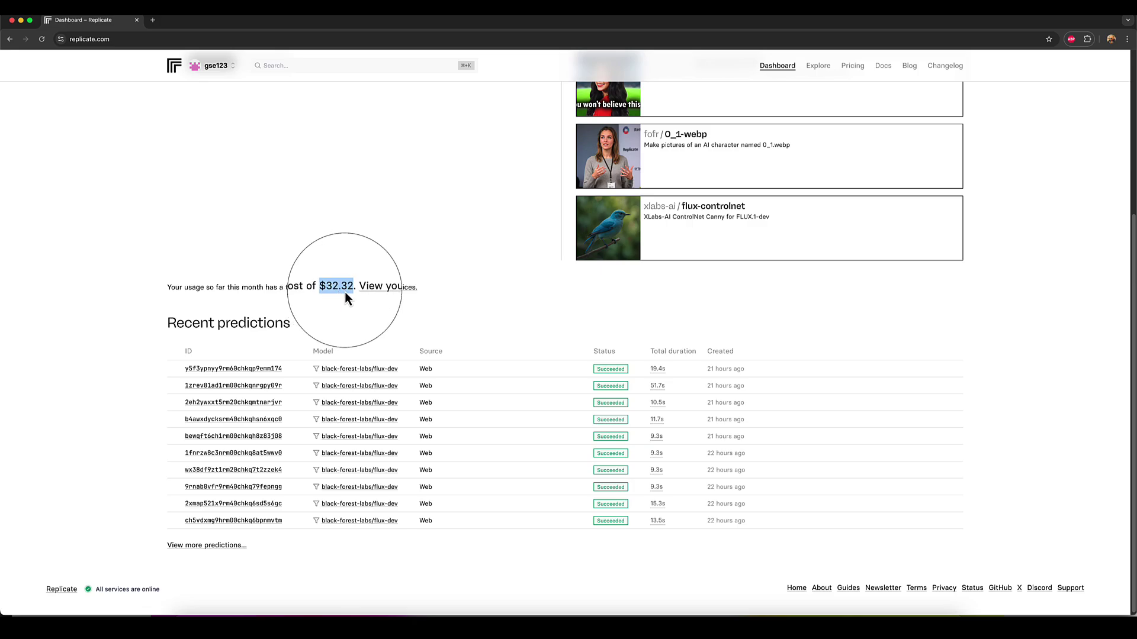
left_click(414, 233)
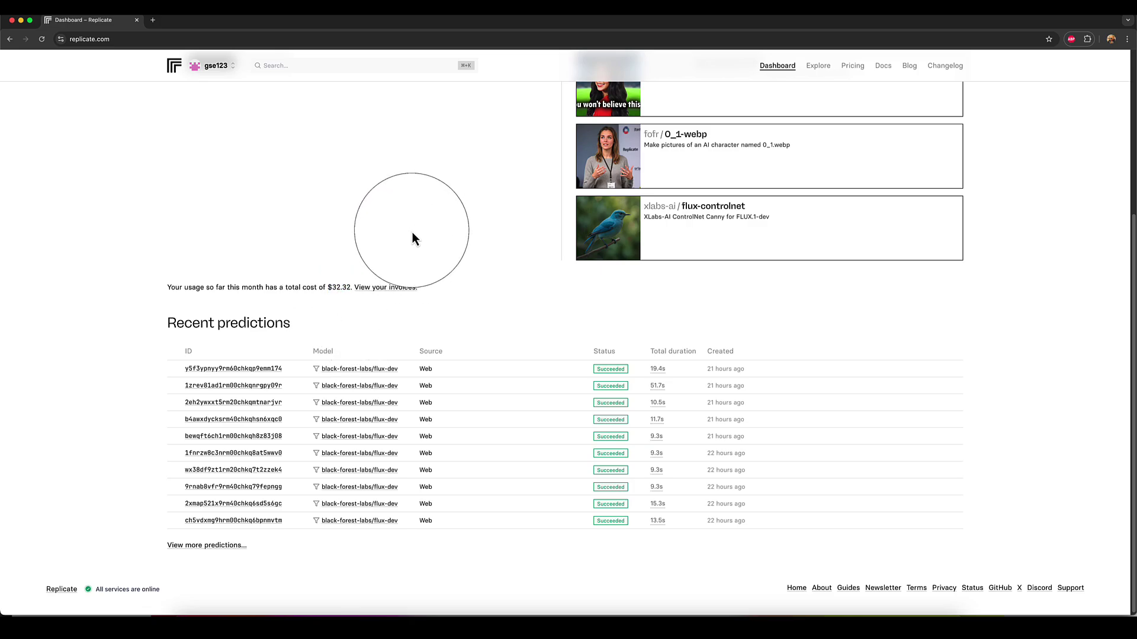
scroll(411, 242, "up", 5)
scroll(410, 245, "down", 1)
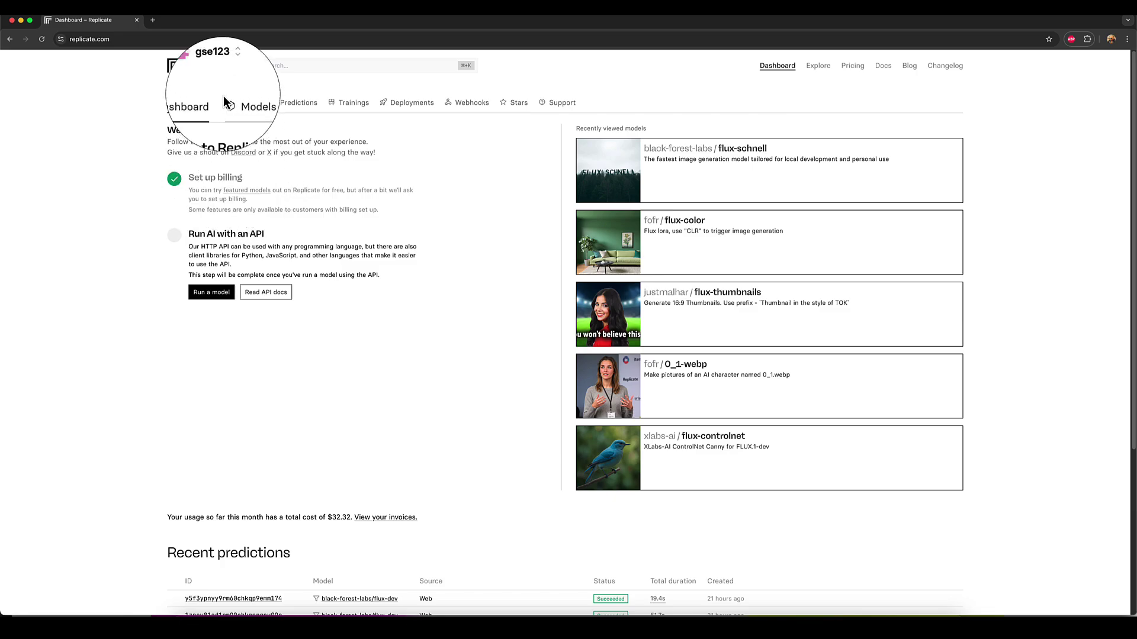
Go to Billing in account settings and open the Stripe Manage billing portal
left_click(218, 66)
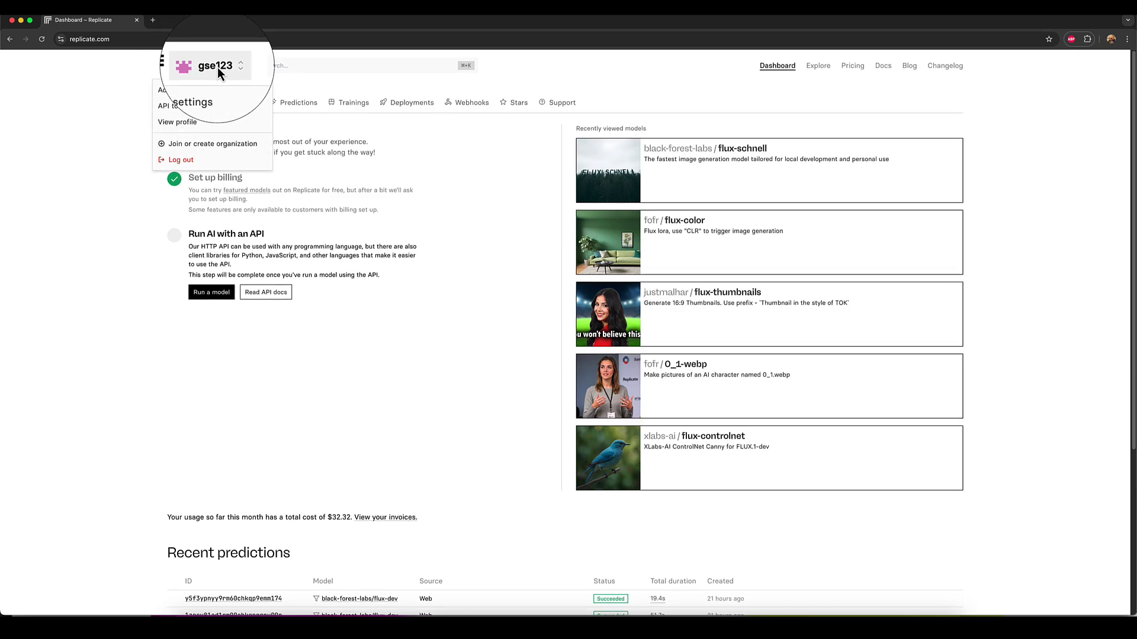
left_click(199, 93)
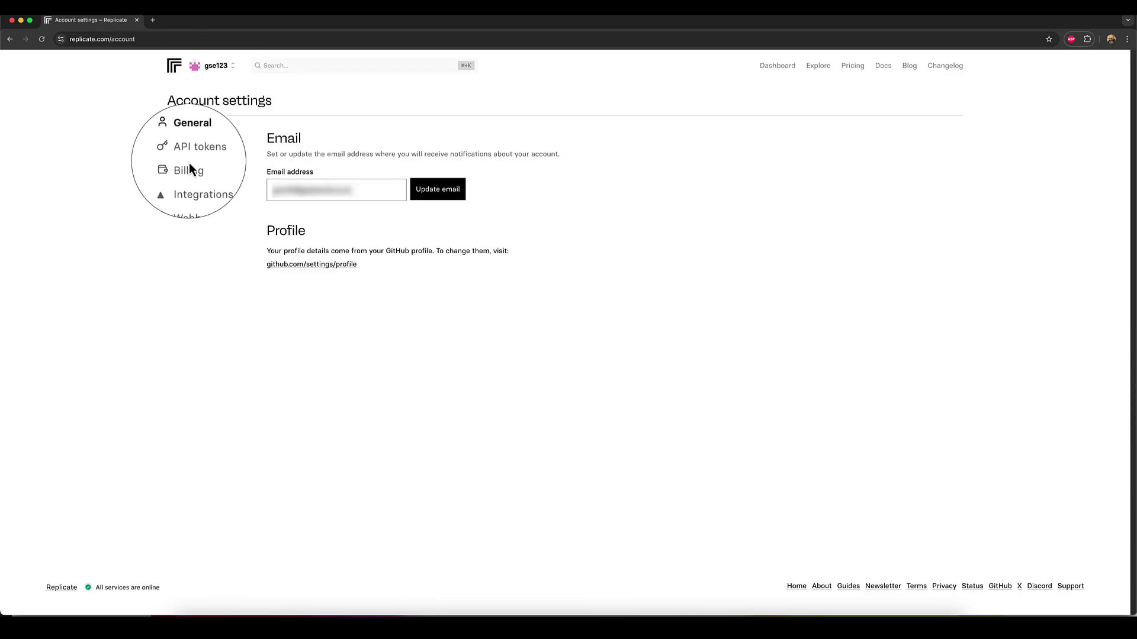
left_click(188, 168)
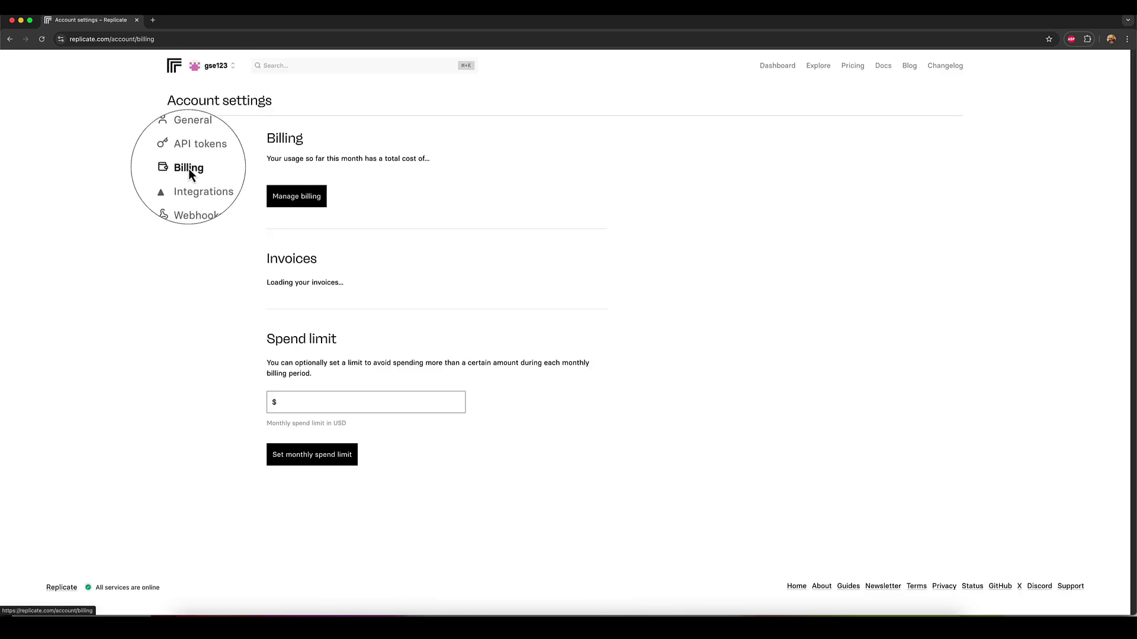
left_click(293, 196)
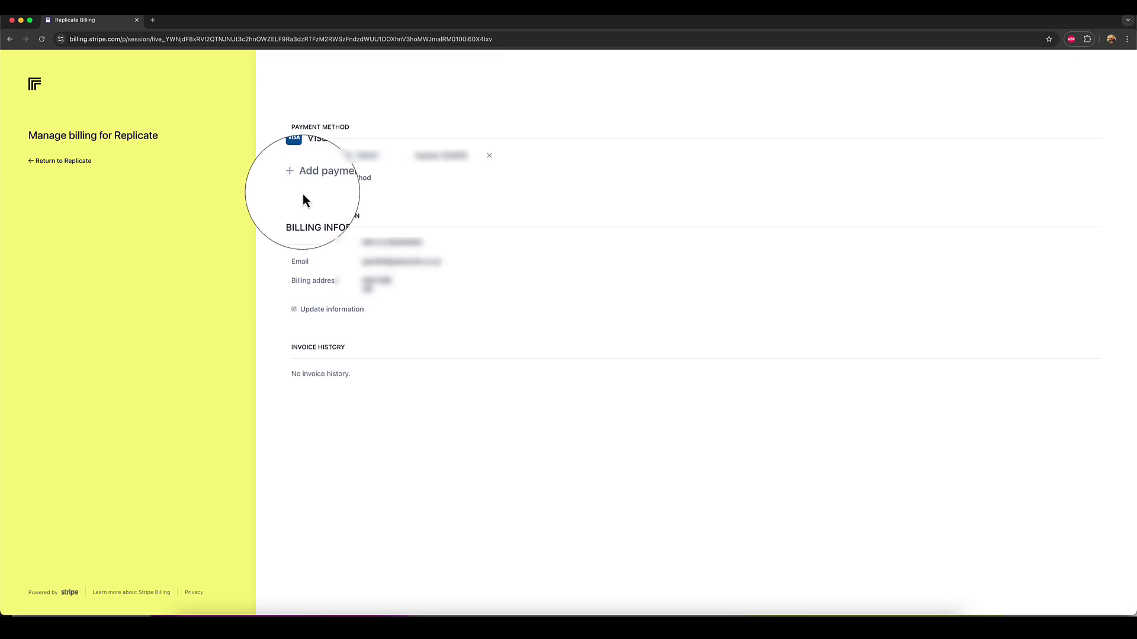
Leave the Stripe billing portal via Return to Replicate to get back to the Dashboard
left_click(74, 161)
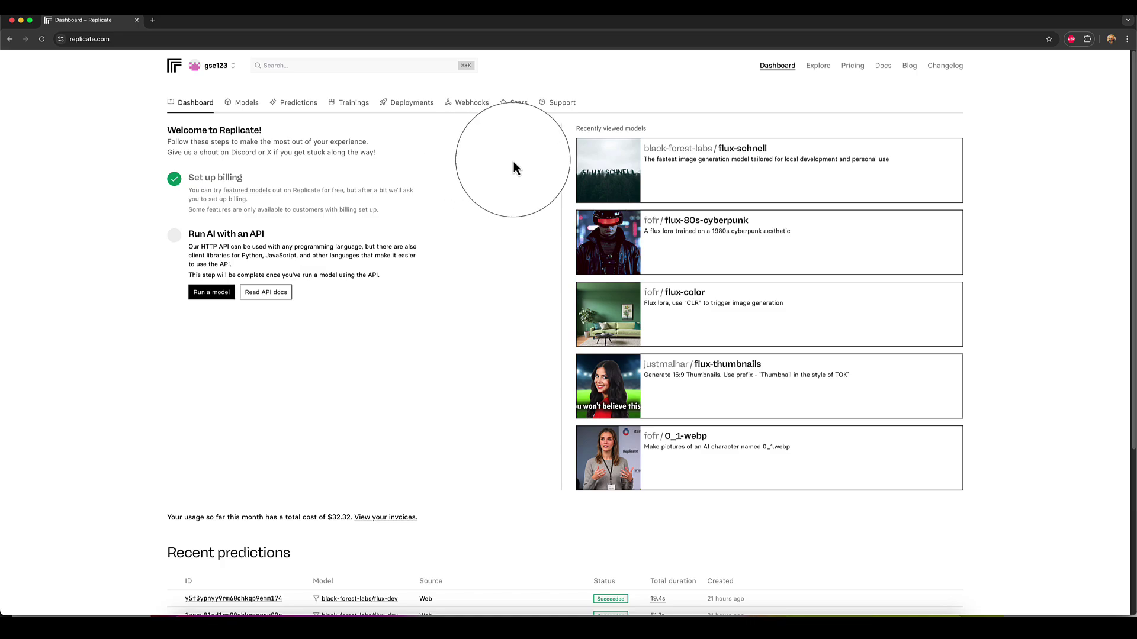
scroll(513, 161, "down", 3)
scroll(513, 161, "up", 3)
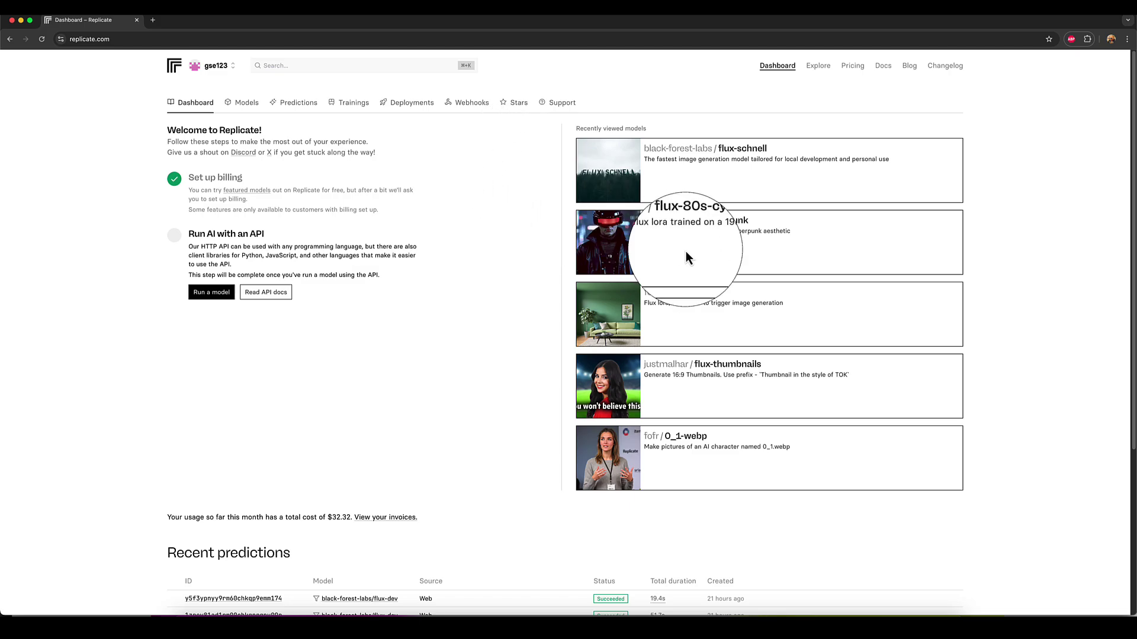
scroll(687, 257, "down", 3)
scroll(686, 256, "up", 3)
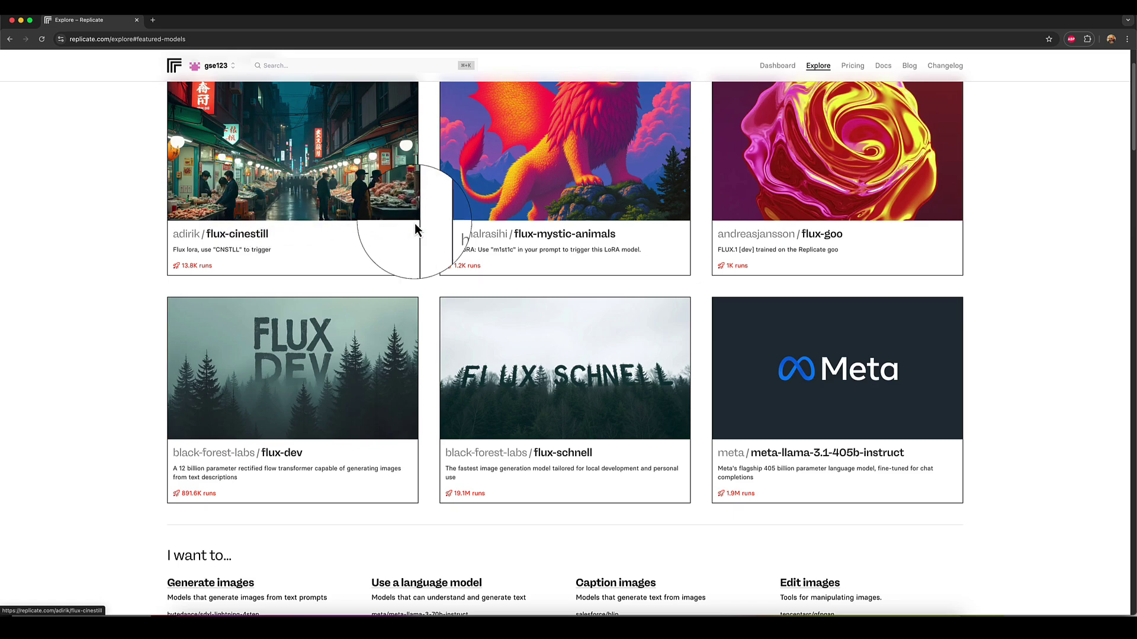
Scroll the Explore page to featured models like flux-dev and flux-schnell
scroll(697, 201, "up", 2)
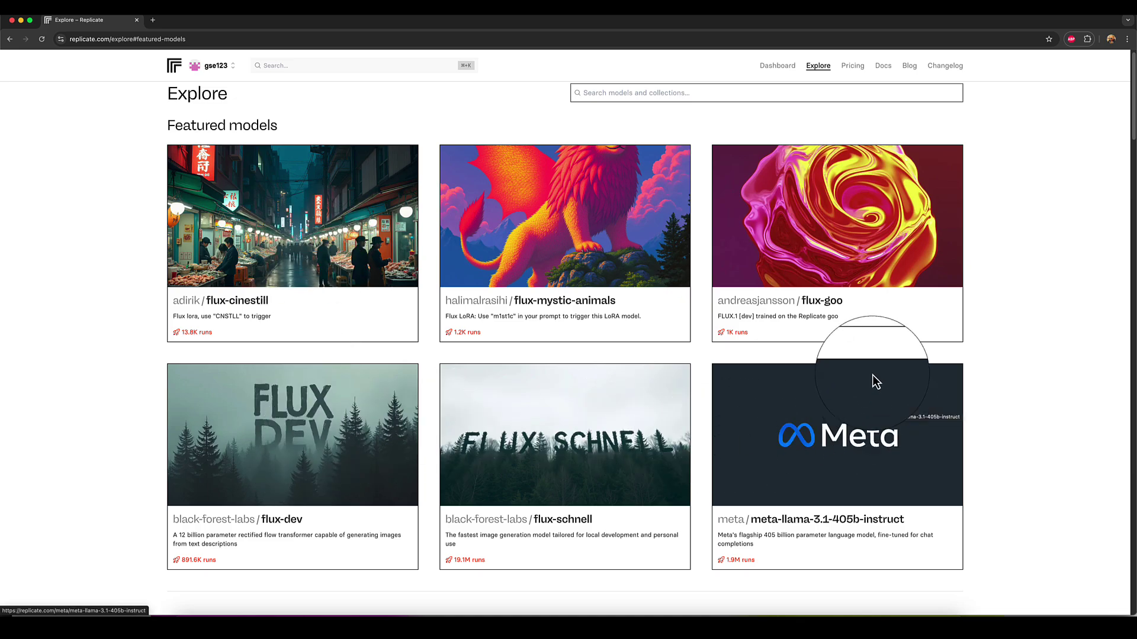
scroll(312, 459, "down", 2)
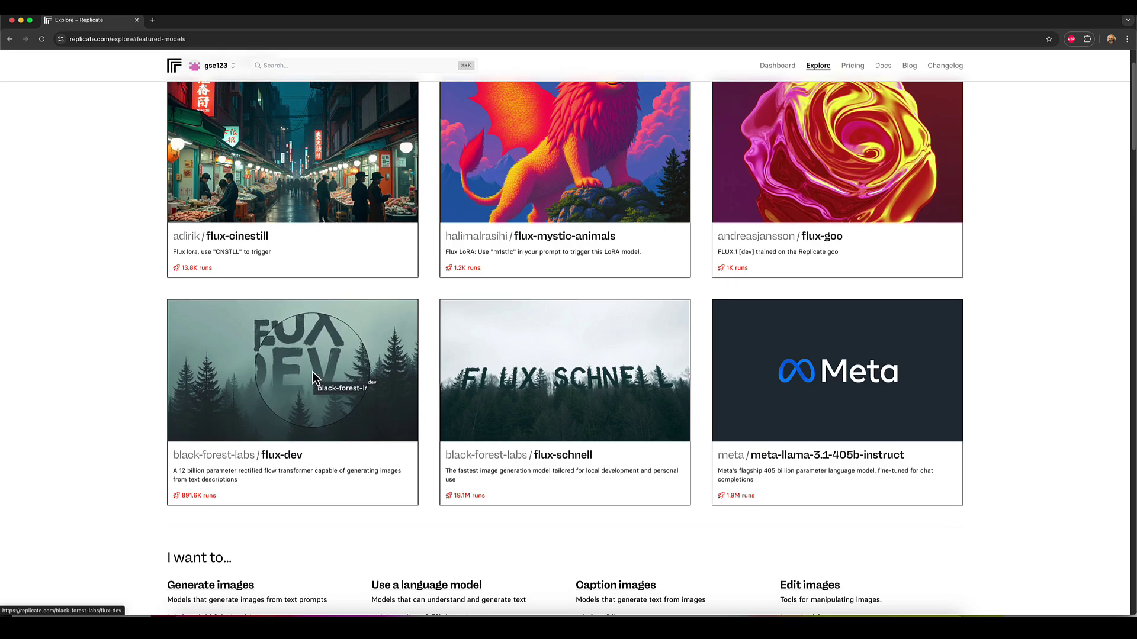
Open flux-dev and check its $0.03-per-image pricing, toggling the images-per-$1 view on and off
left_click(313, 372)
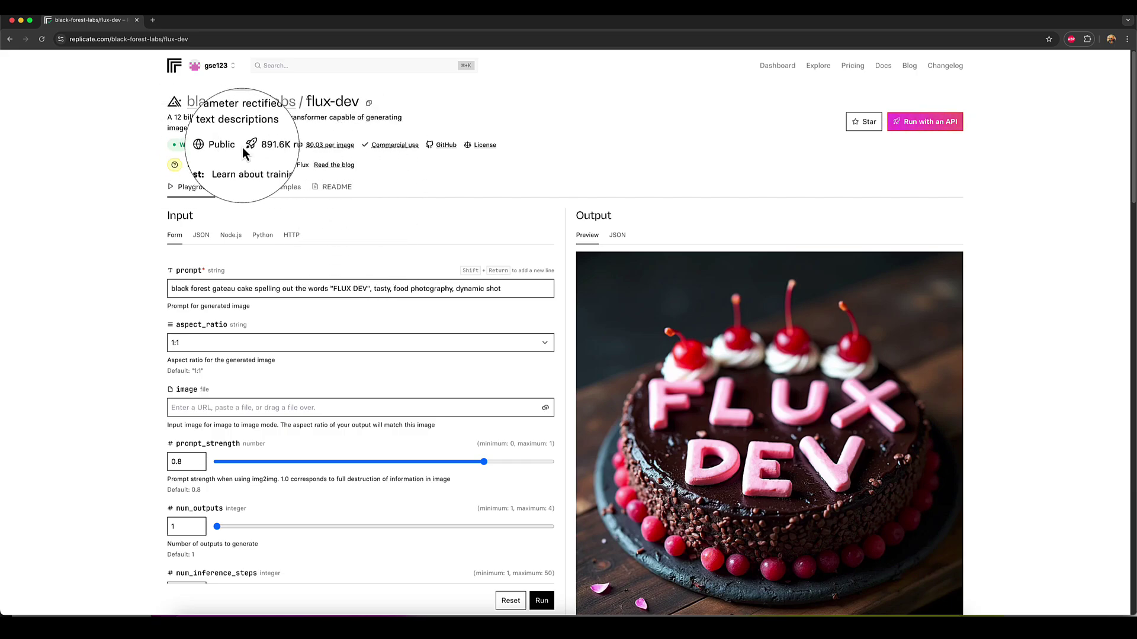
mouse_move(302, 148)
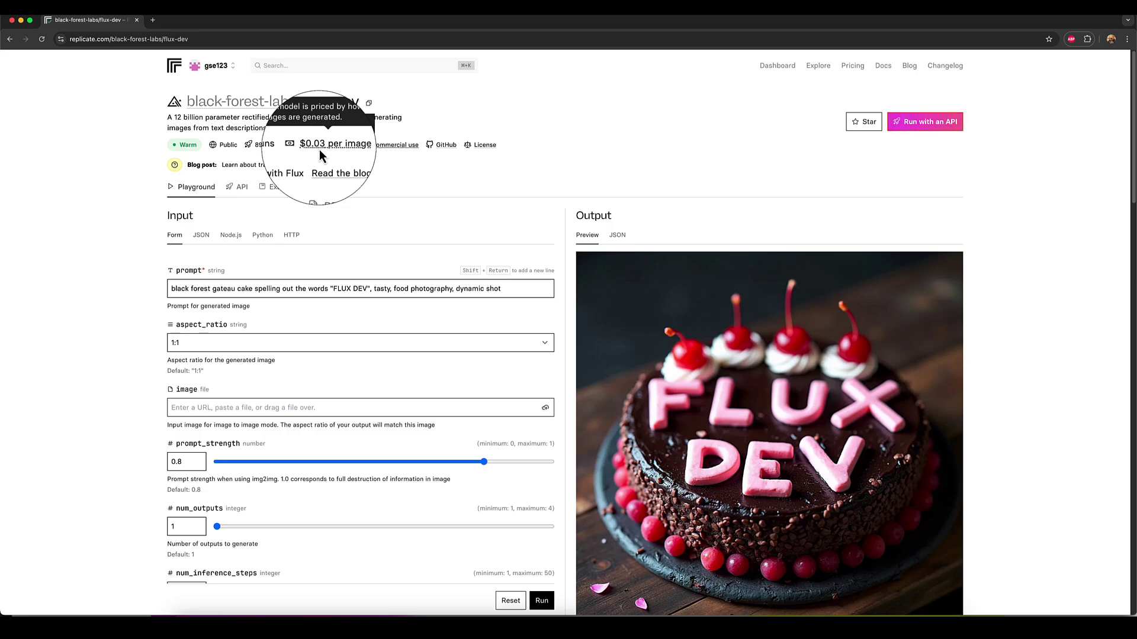
scroll(442, 189, "down", 15)
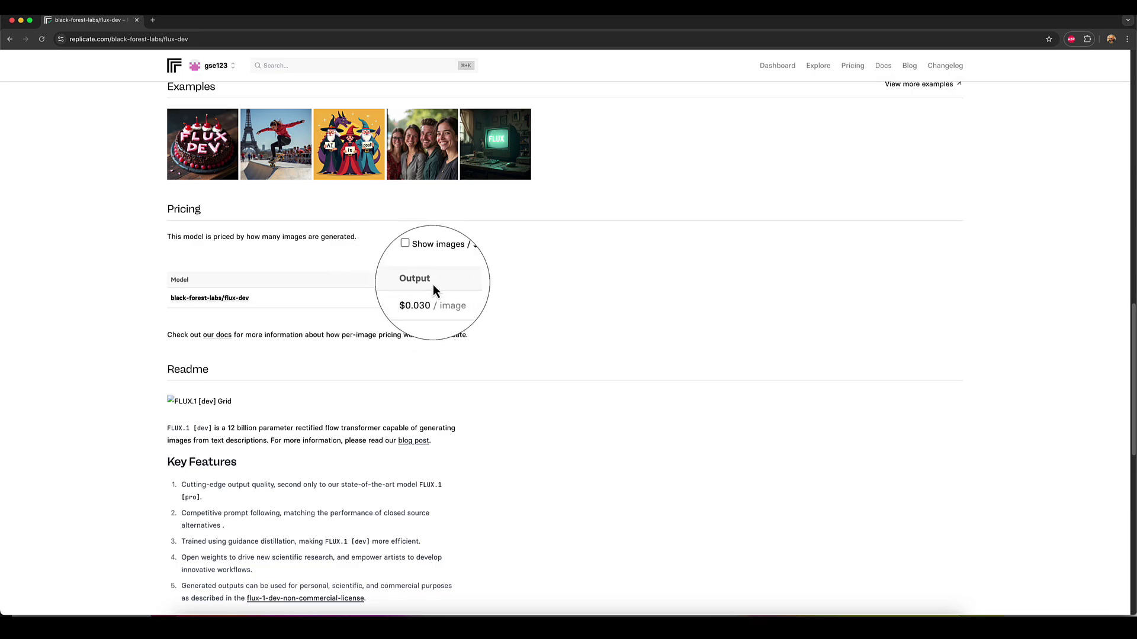
left_click(414, 257)
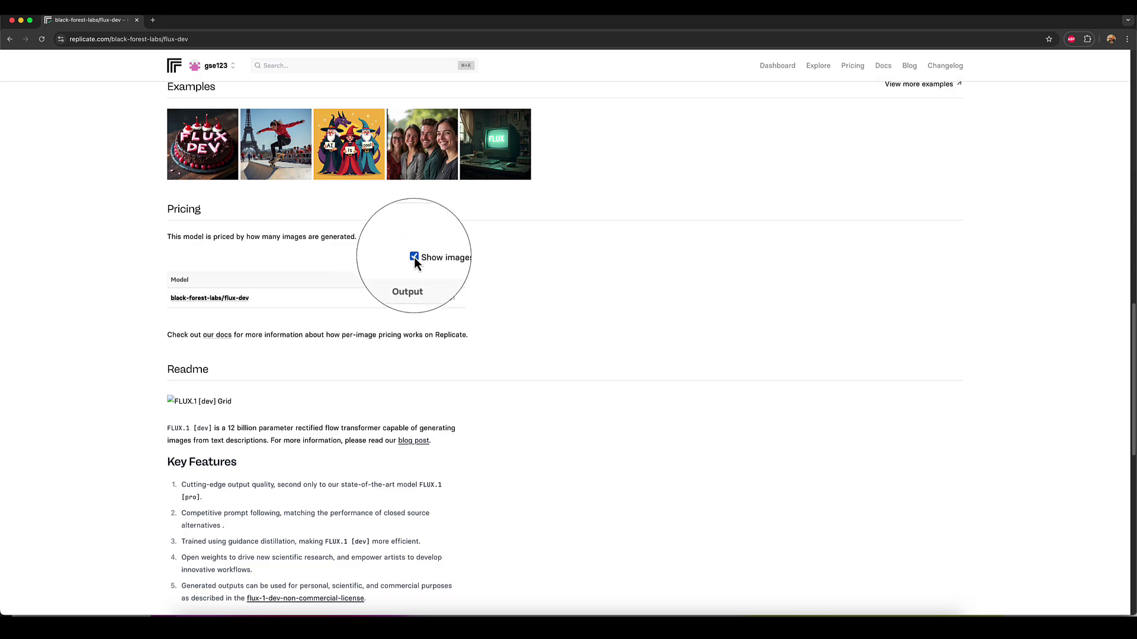
left_click(414, 257)
scroll(624, 270, "up", 15)
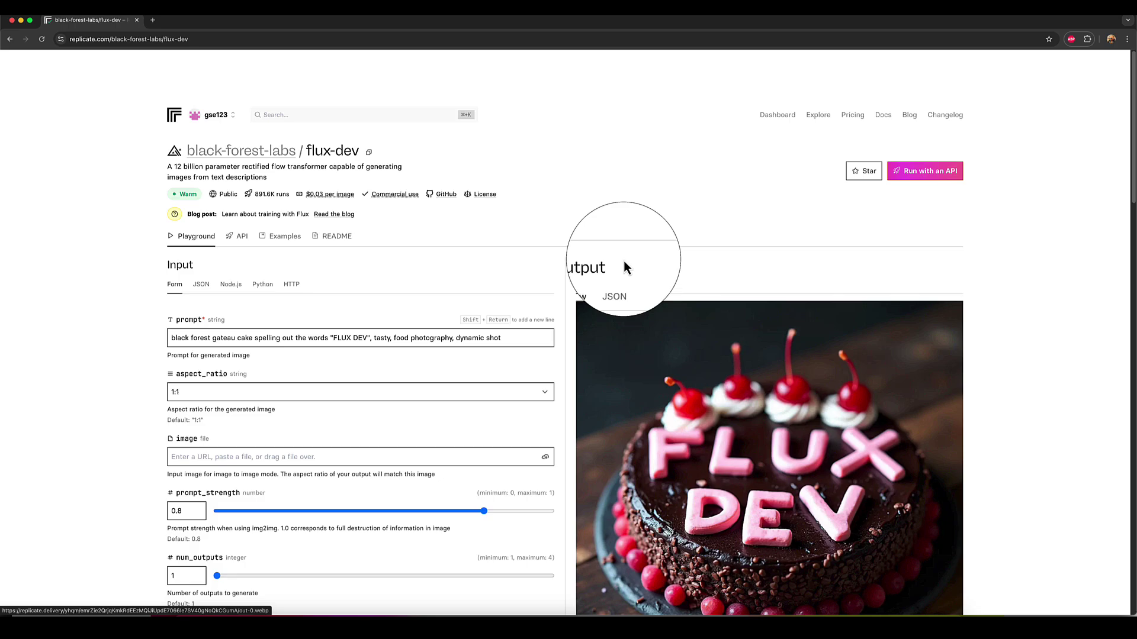
Return to Explore, browse the 'I want to…' categories, and open Generate images
left_click(818, 67)
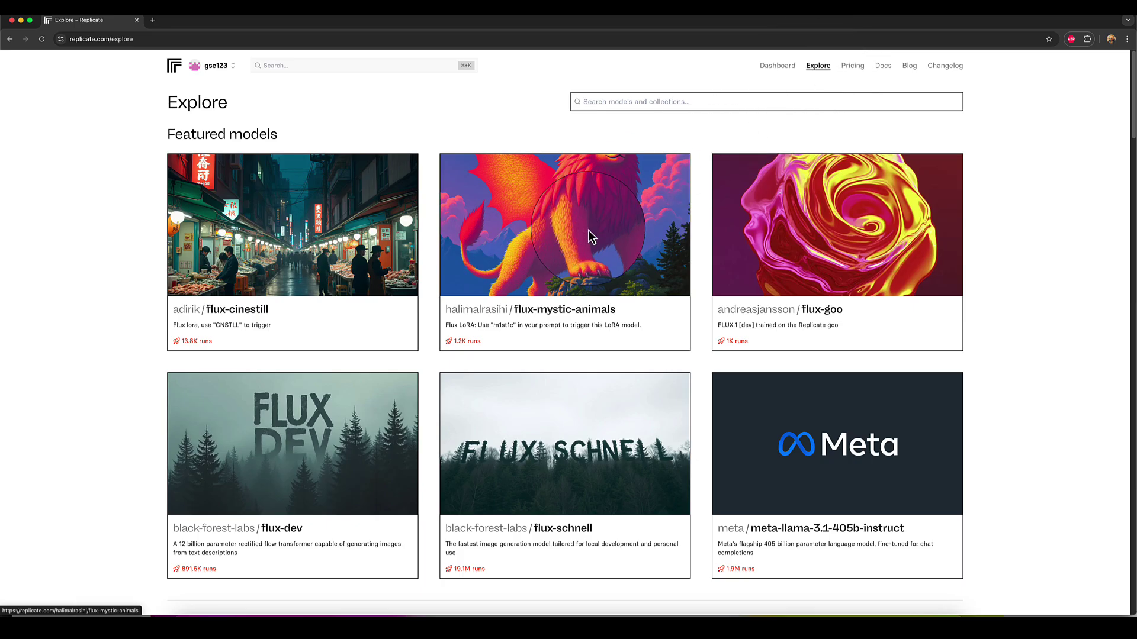
scroll(589, 231, "down", 3)
scroll(593, 236, "down", 3)
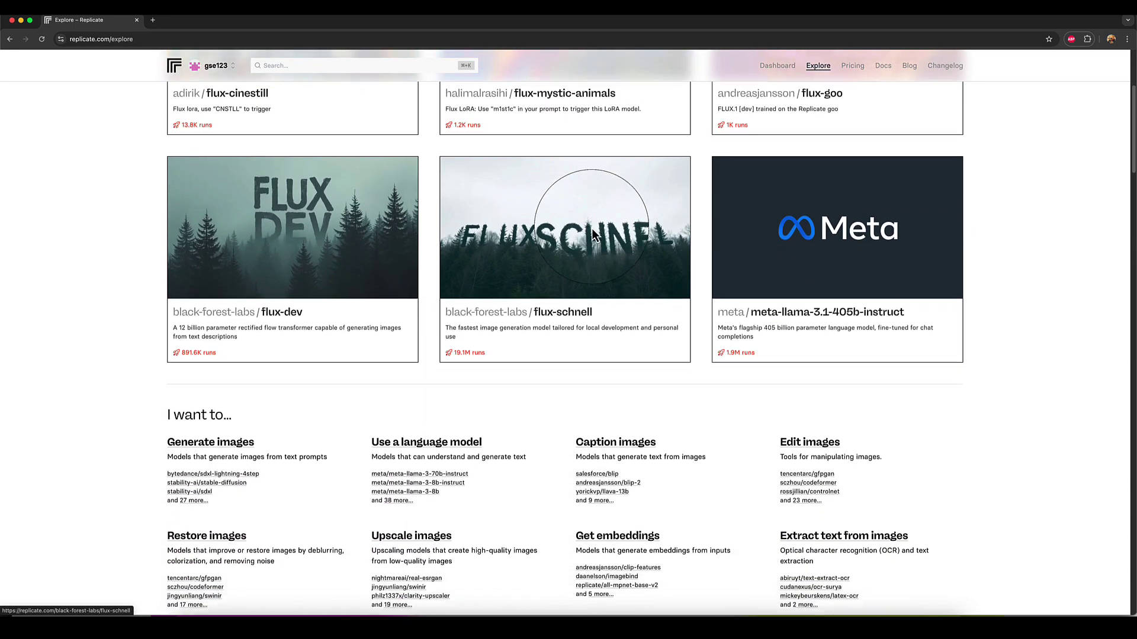
scroll(592, 231, "down", 3)
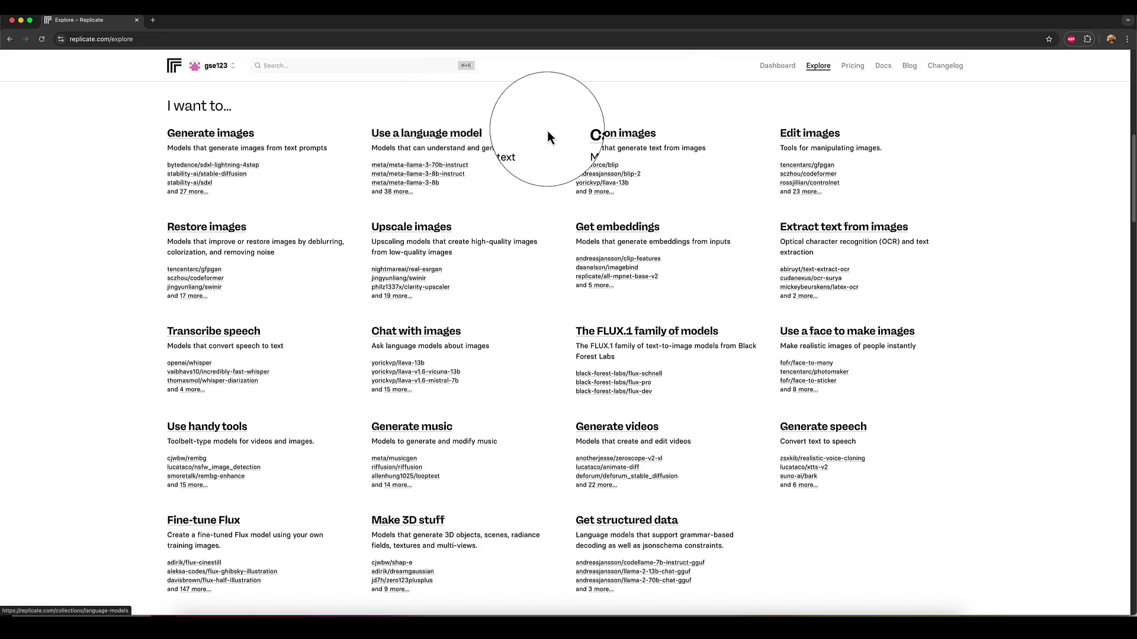
scroll(611, 202, "down", 3)
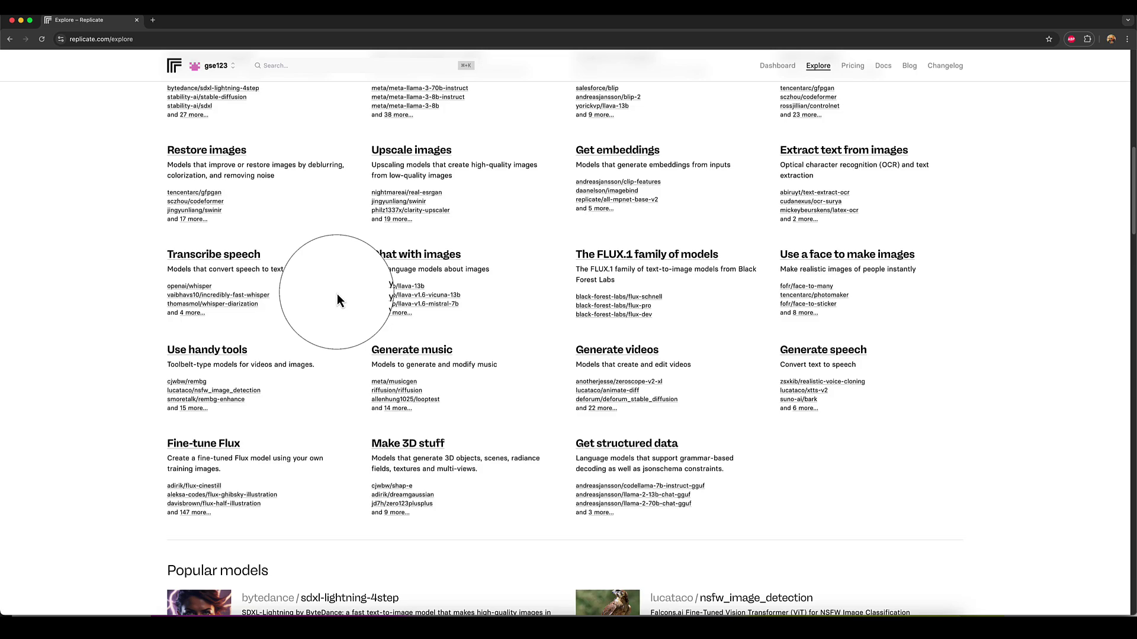
scroll(356, 306, "up", 4)
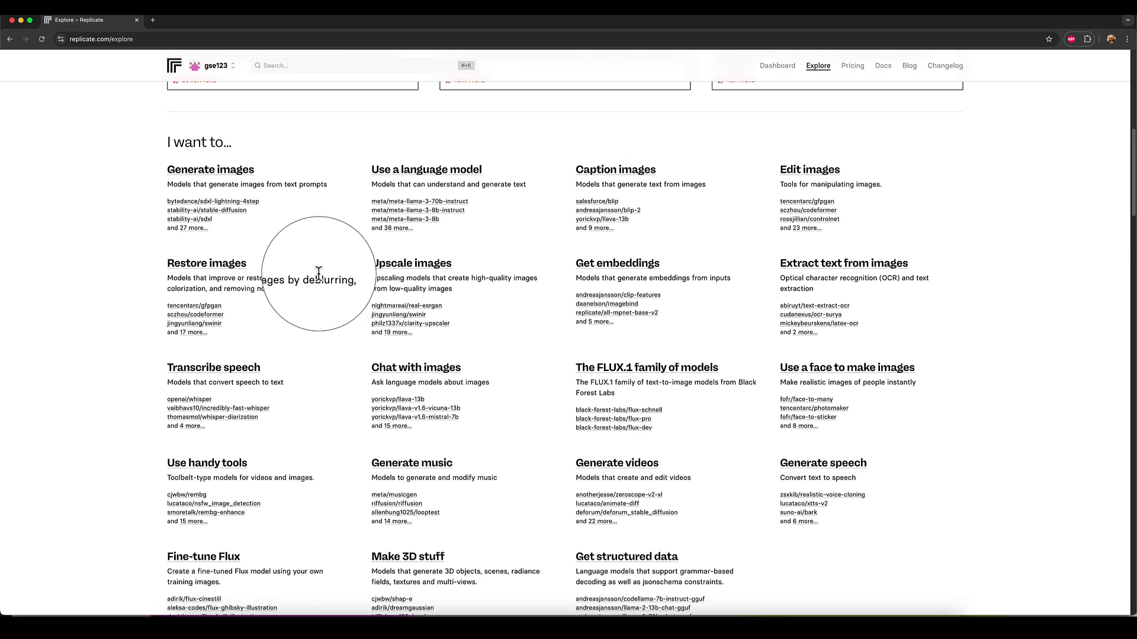
left_click(208, 173)
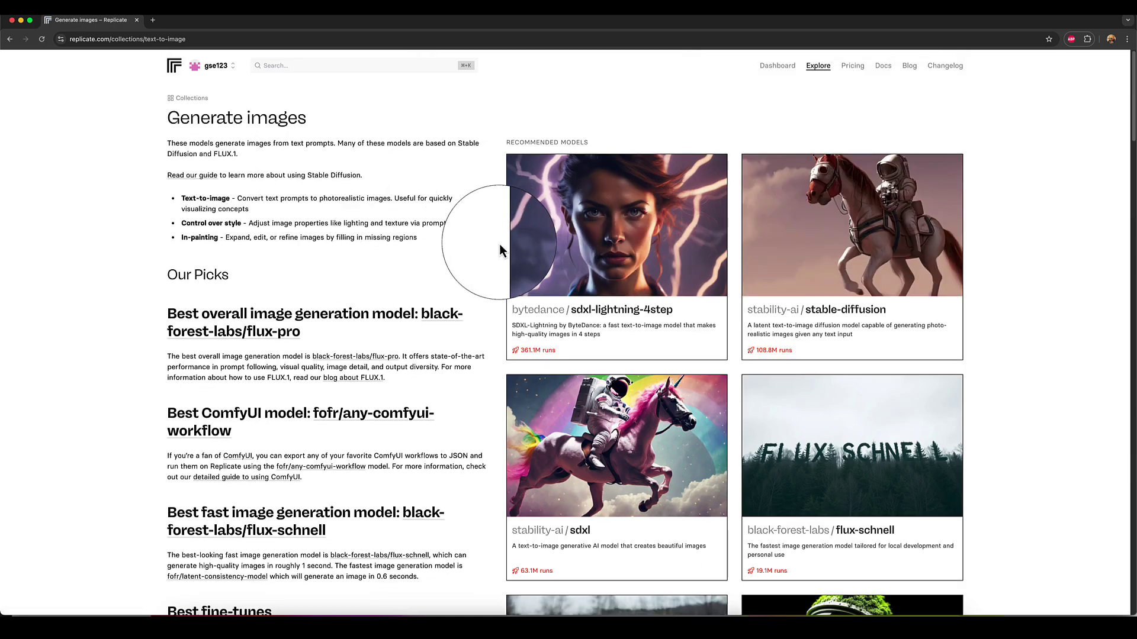
Scroll the Generate images collection from flux-pro down to realistic-vision-v5 and back up
scroll(465, 239, "down", 2)
scroll(465, 243, "down", 10)
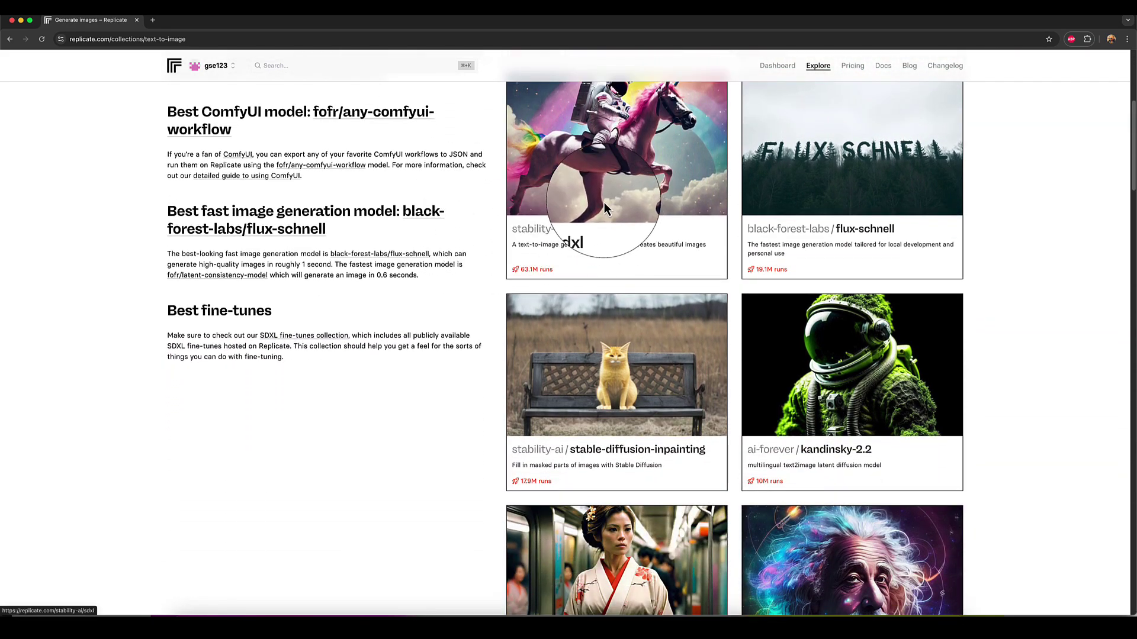
scroll(604, 202, "down", 3)
scroll(603, 205, "down", 13)
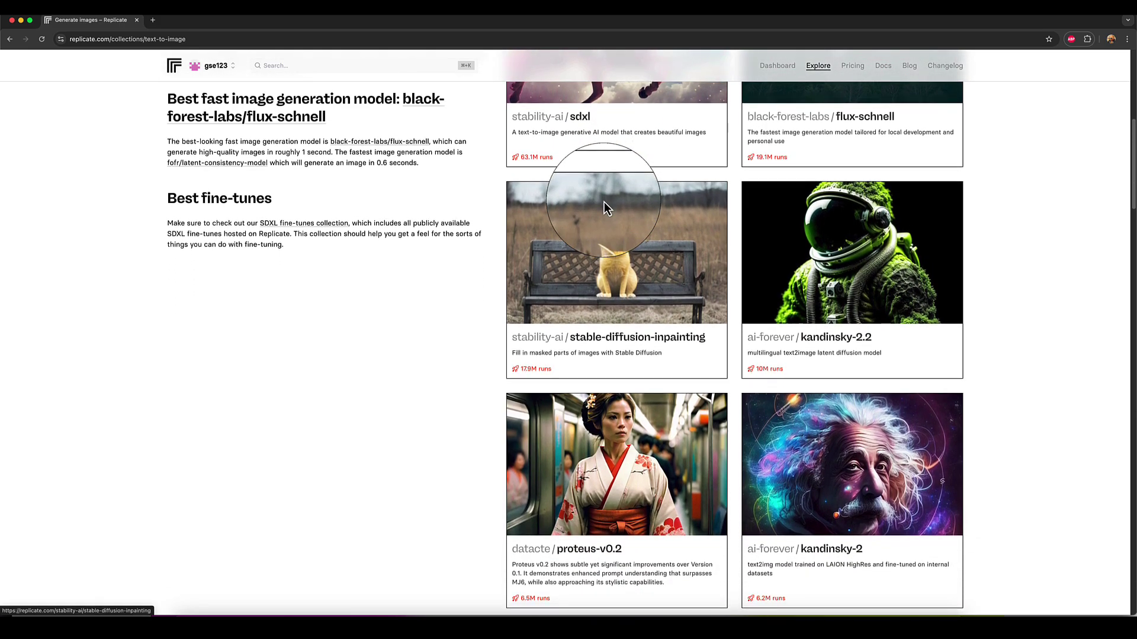
scroll(604, 205, "down", 14)
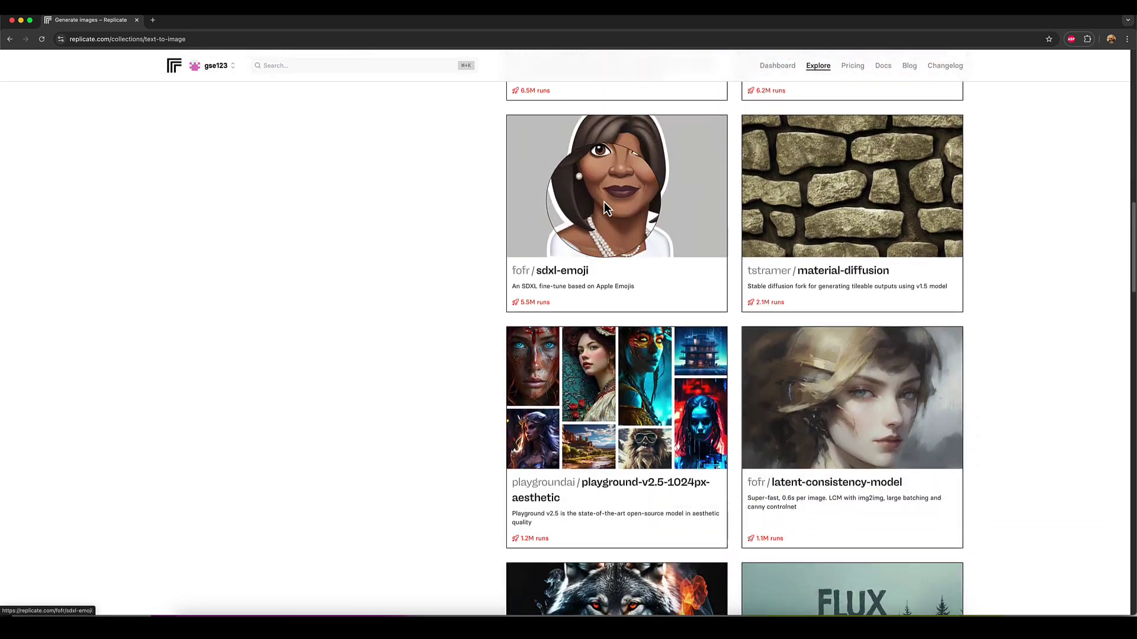
scroll(639, 179, "down", 14)
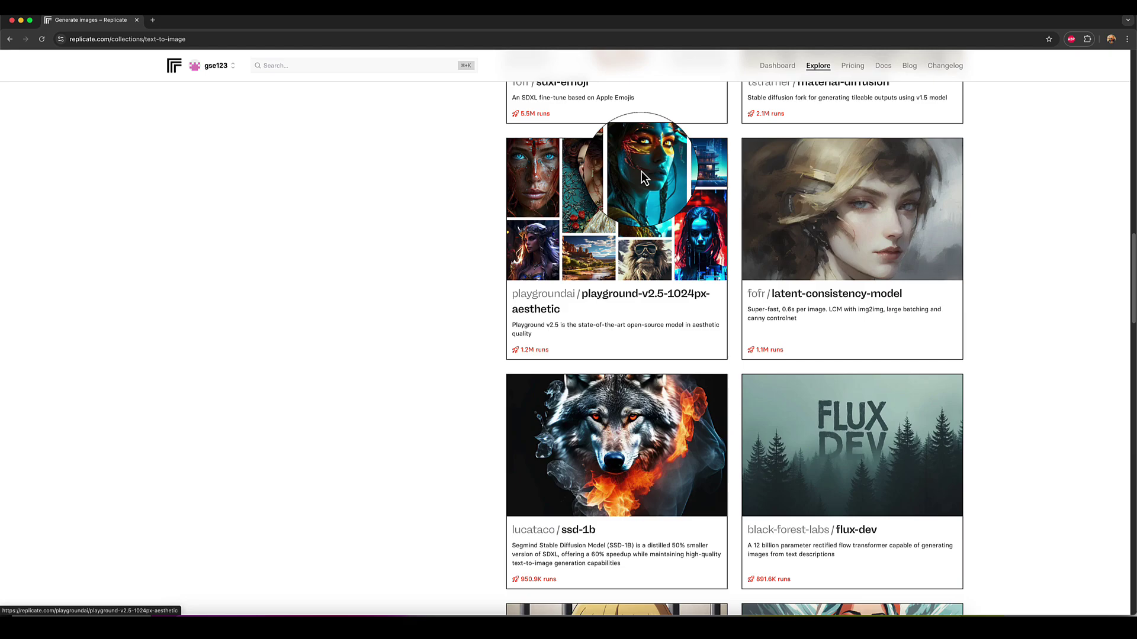
scroll(639, 179, "down", 20)
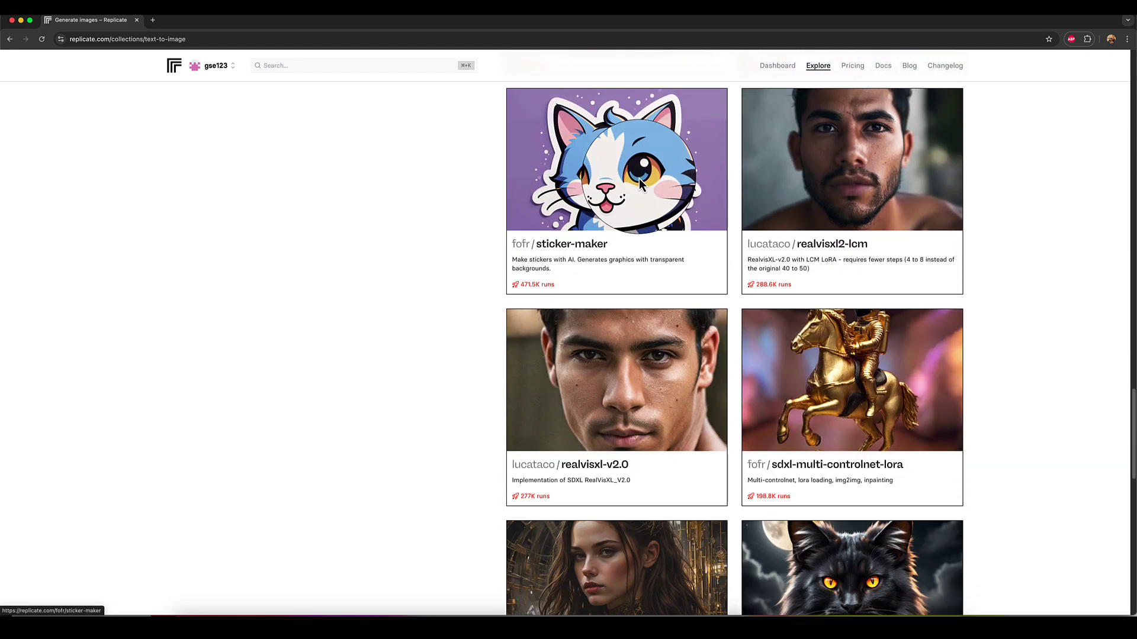
scroll(634, 255, "down", 13)
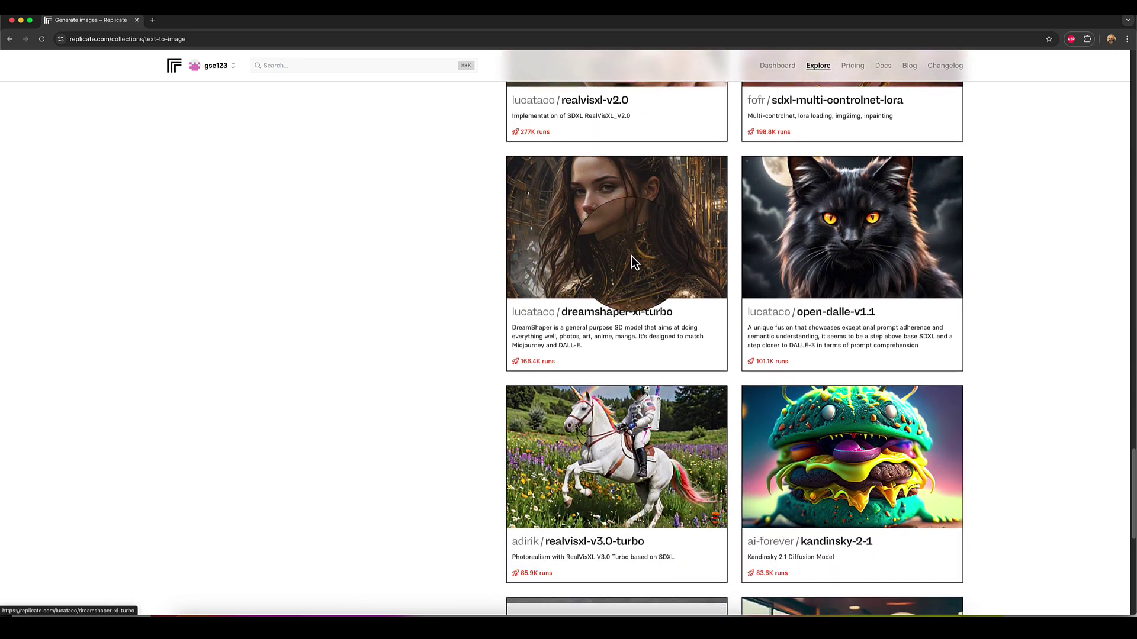
scroll(631, 257, "down", 14)
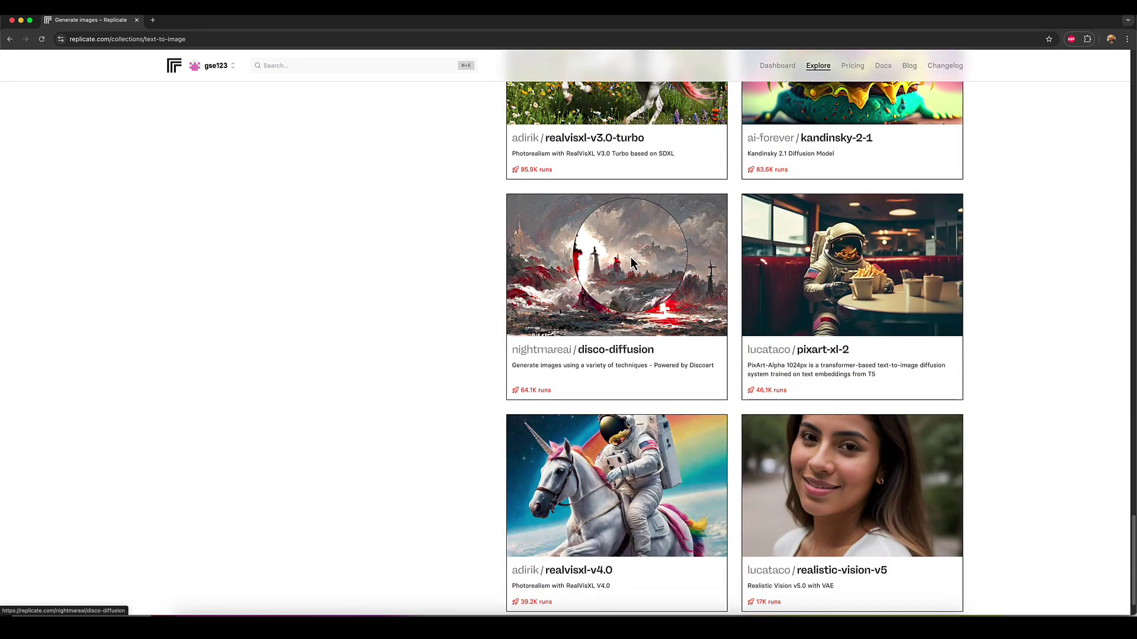
scroll(631, 261, "down", 2)
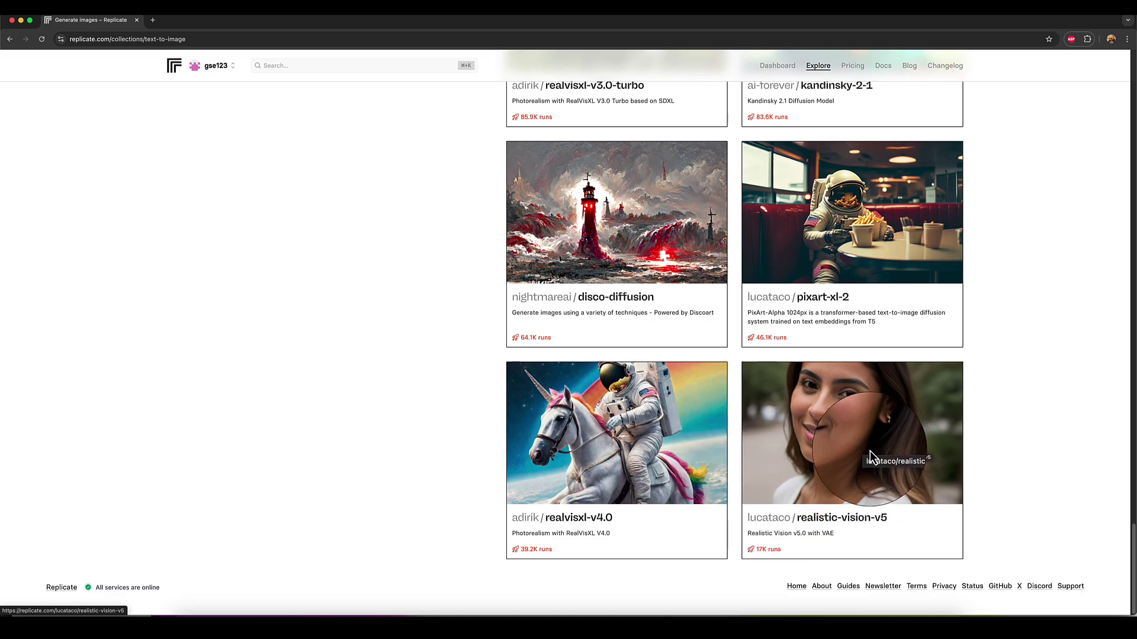
scroll(869, 451, "up", 20)
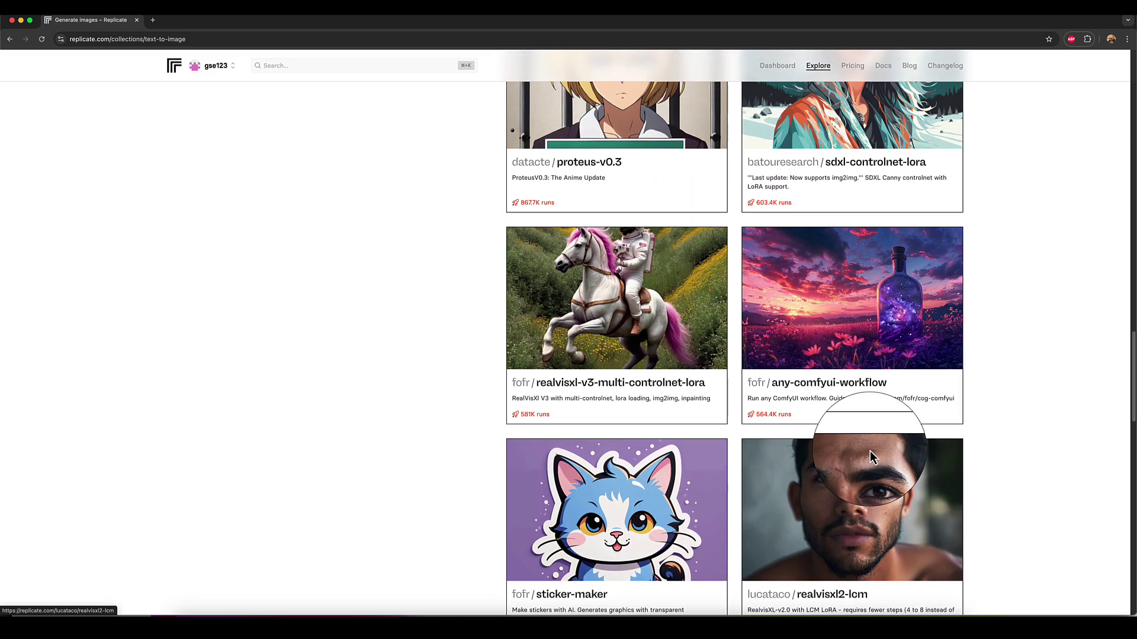
scroll(869, 450, "up", 20)
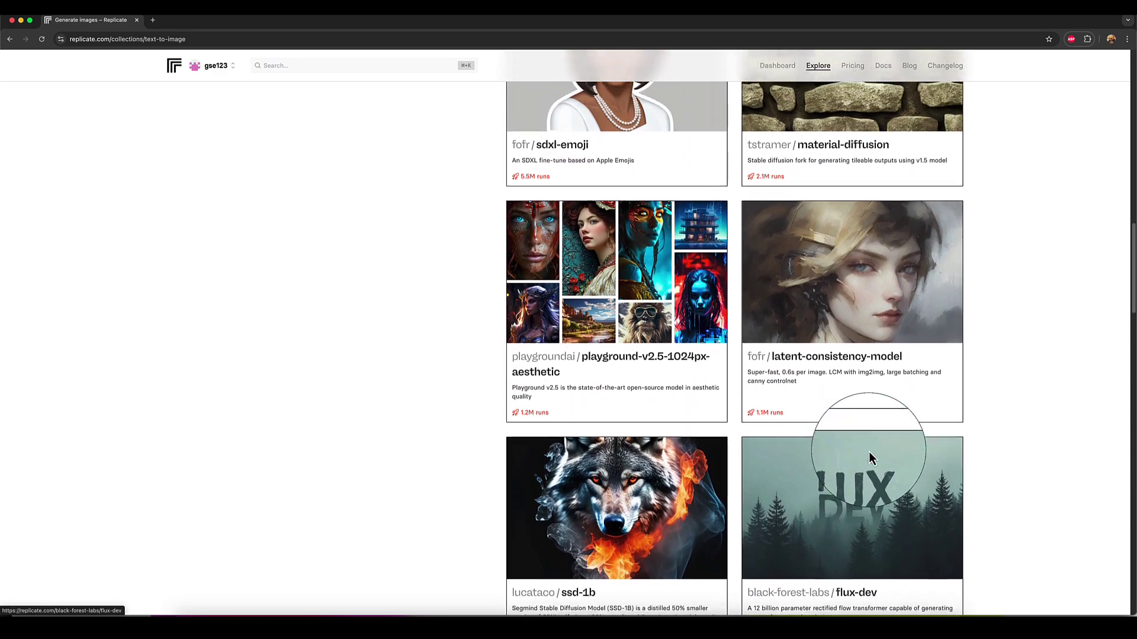
scroll(869, 454, "up", 20)
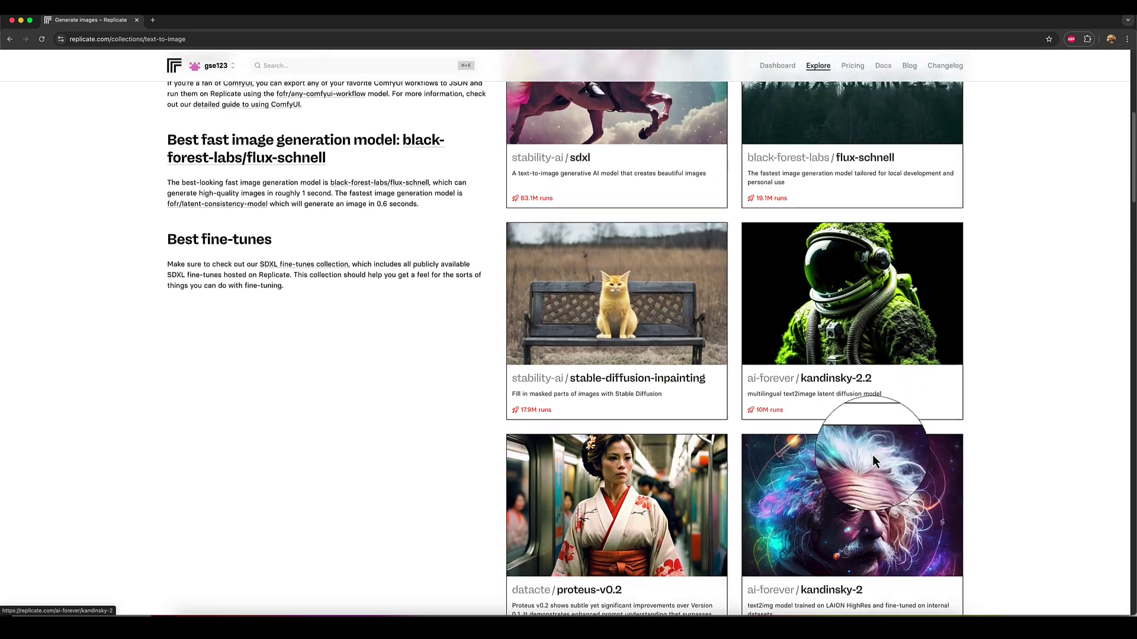
scroll(873, 459, "up", 10)
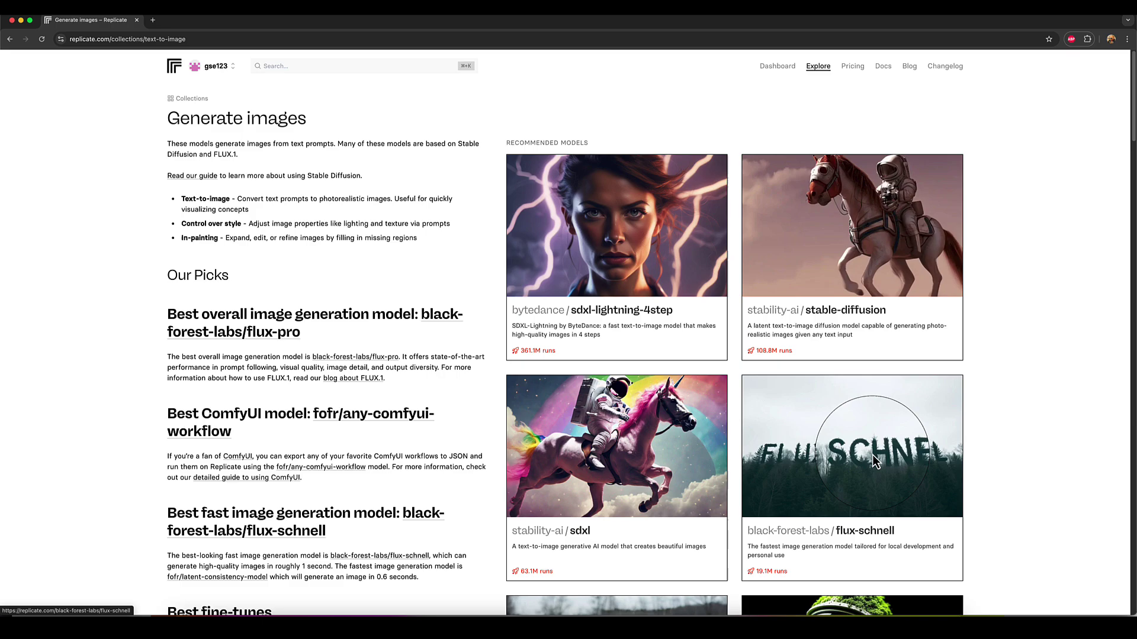
Open sdxl-lightning-4step and review its playground, examples and roughly $0.0042 per-run cost
left_click(597, 275)
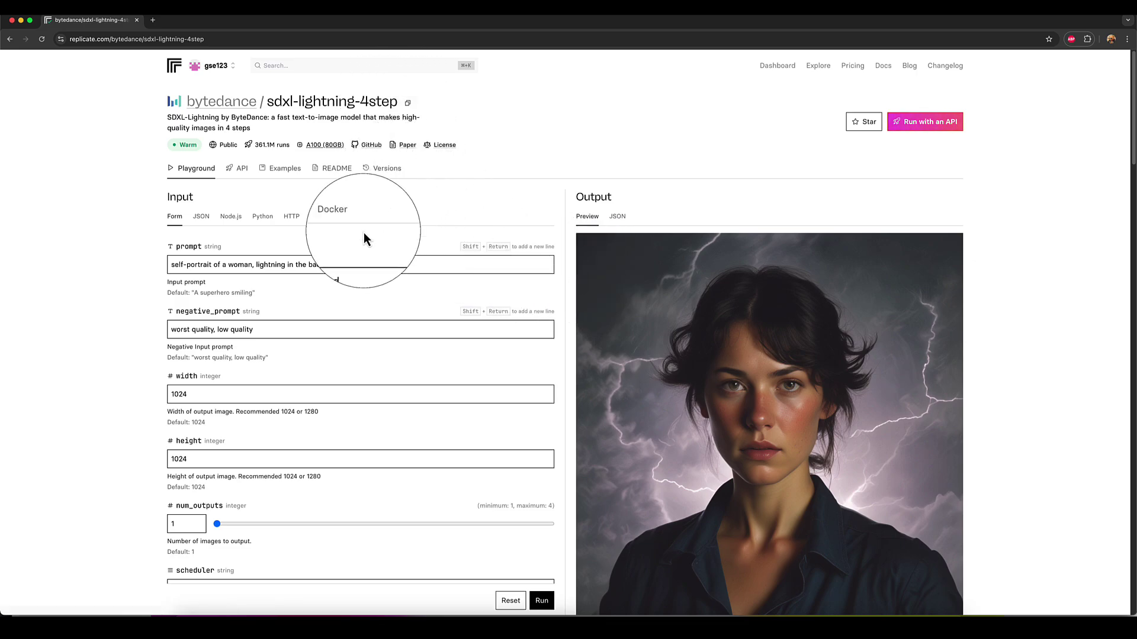
scroll(362, 231, "down", 5)
scroll(363, 237, "down", 6)
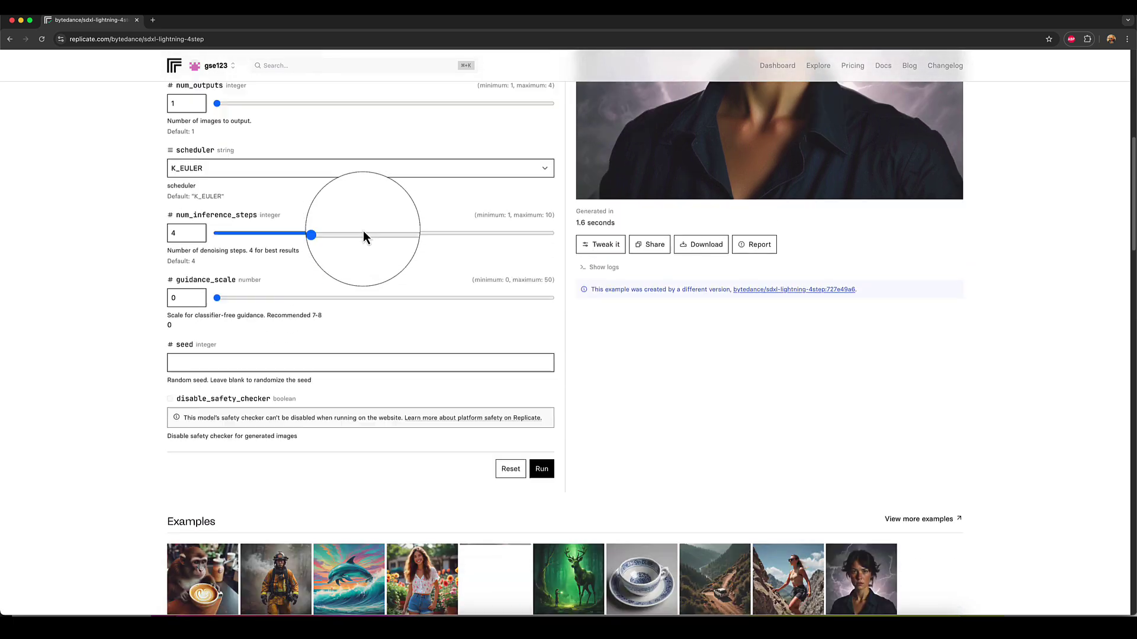
scroll(363, 237, "up", 10)
scroll(363, 231, "up", 2)
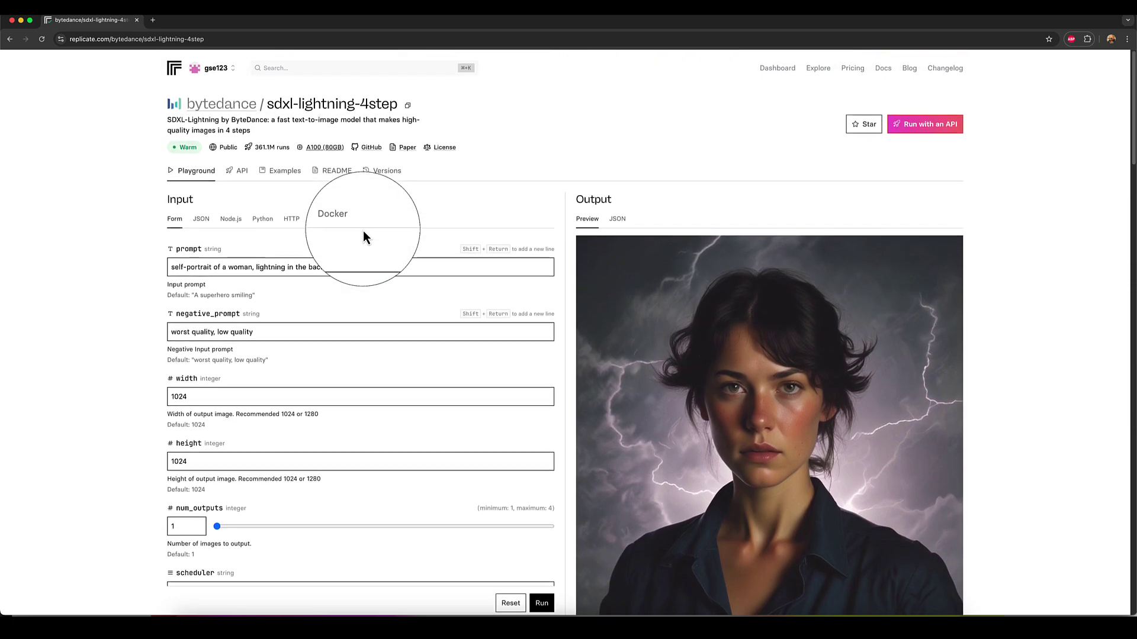
scroll(363, 231, "down", 6)
scroll(363, 238, "down", 8)
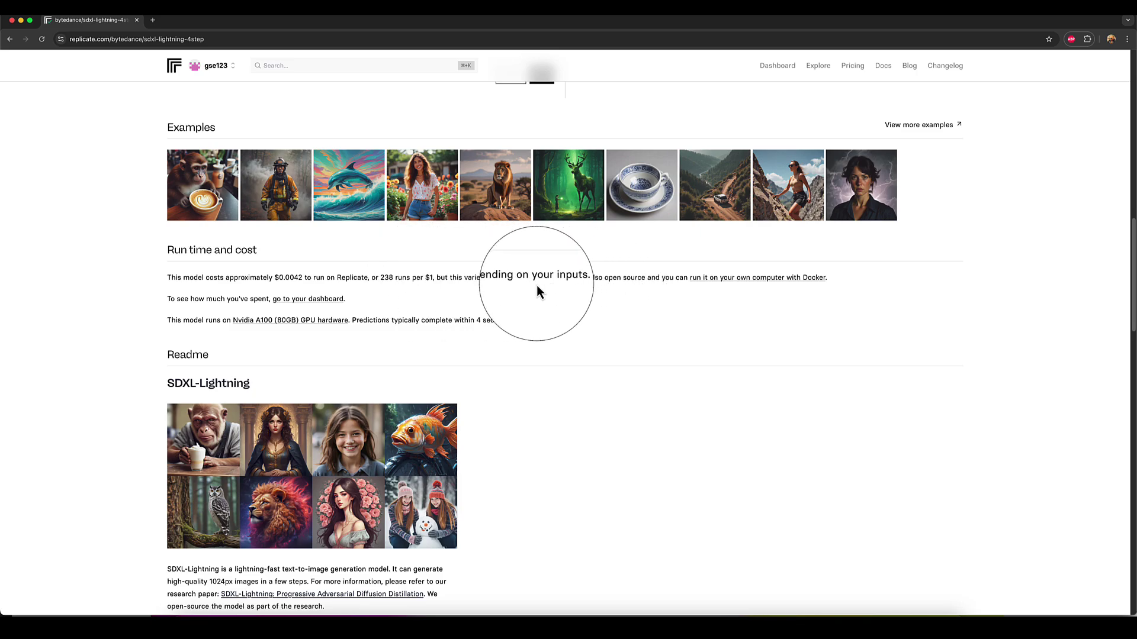
scroll(530, 285, "up", 9)
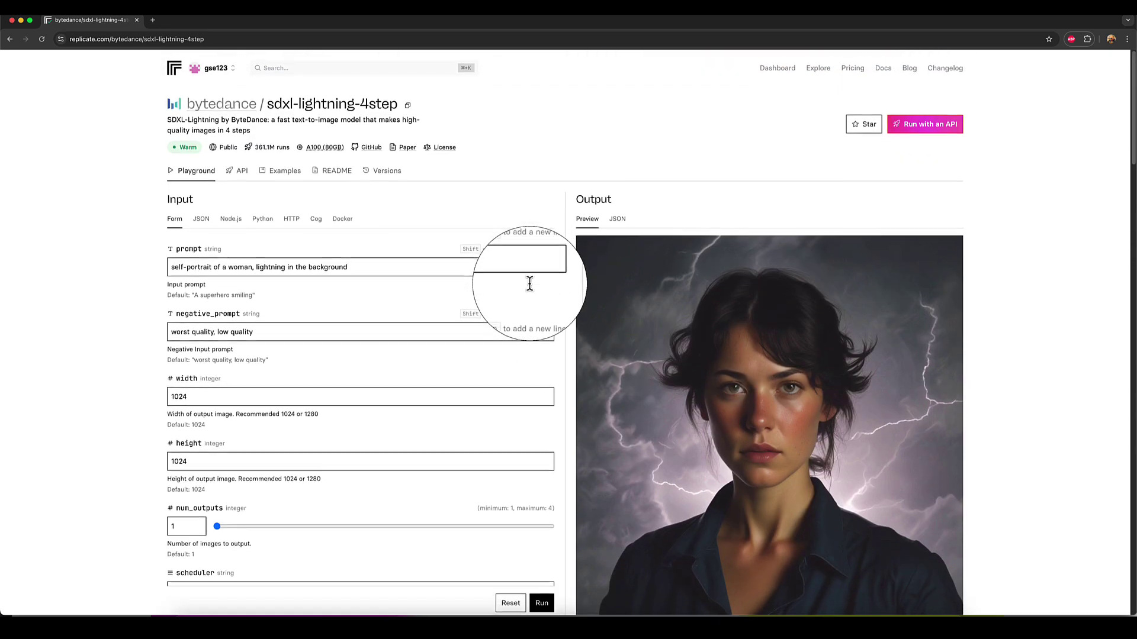
scroll(330, 279, "down", 2)
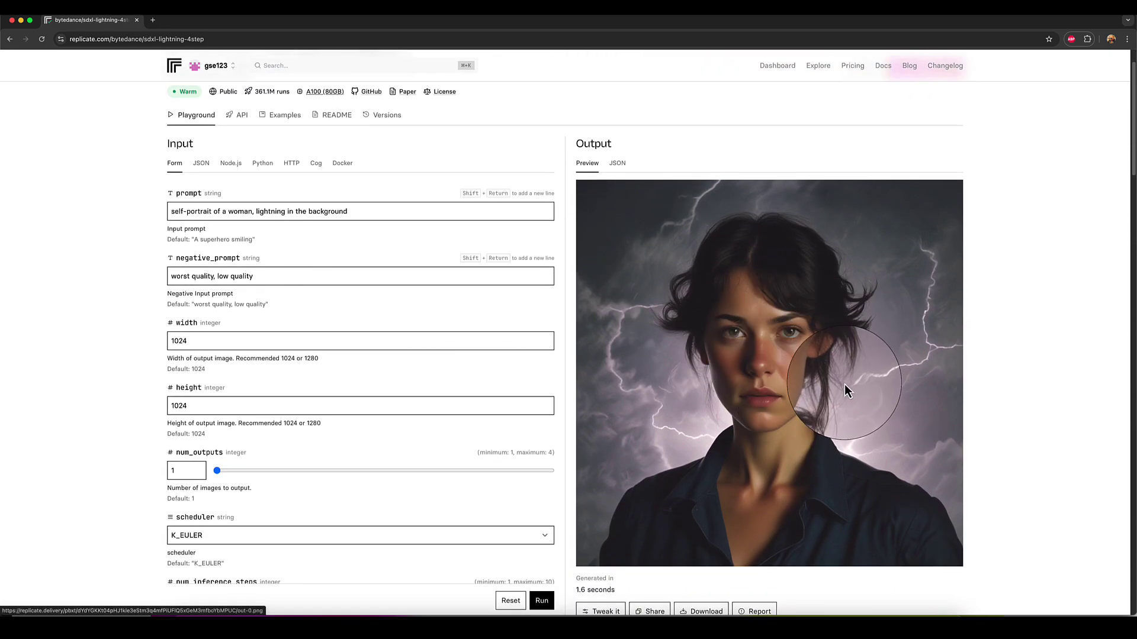
scroll(717, 279, "up", 2)
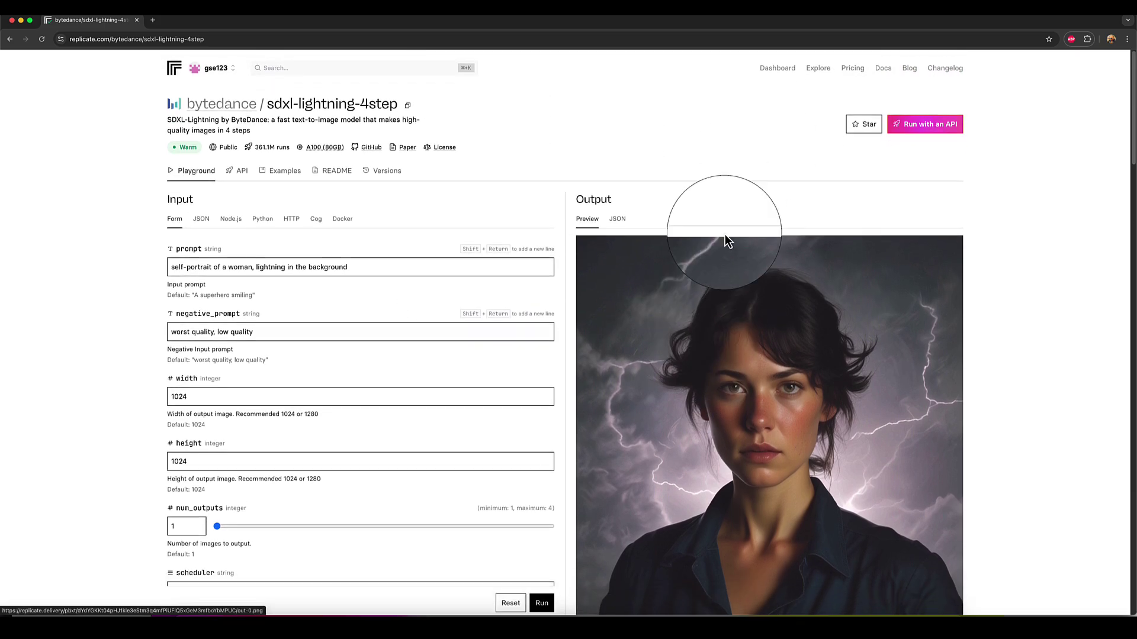
Go back to Explore and open the Generate music collection
left_click(820, 70)
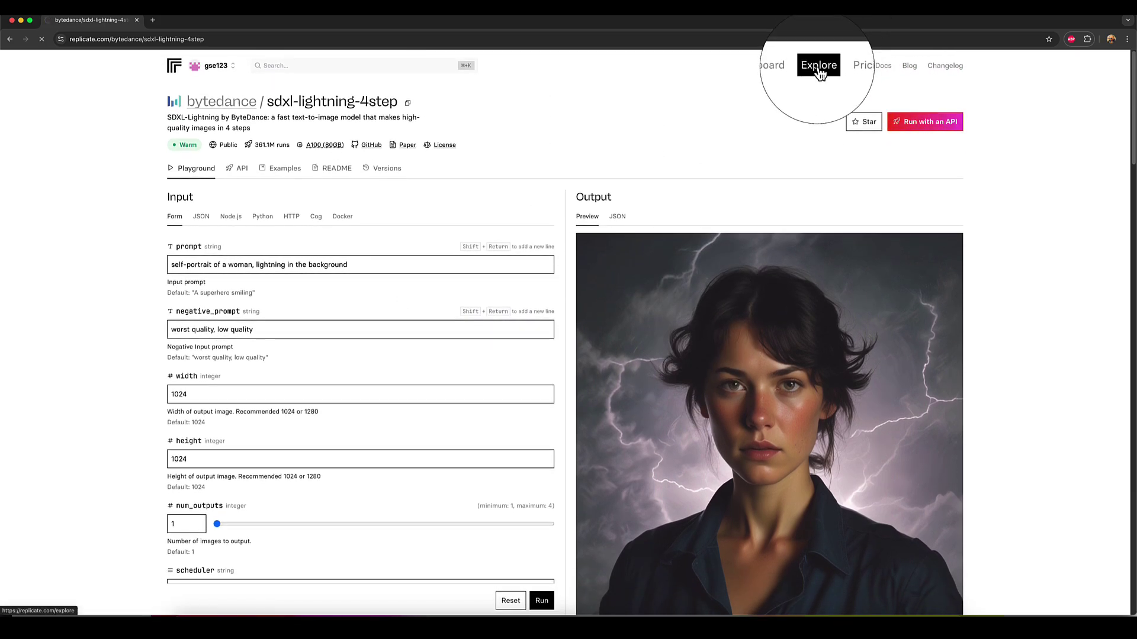
scroll(812, 95, "down", 7)
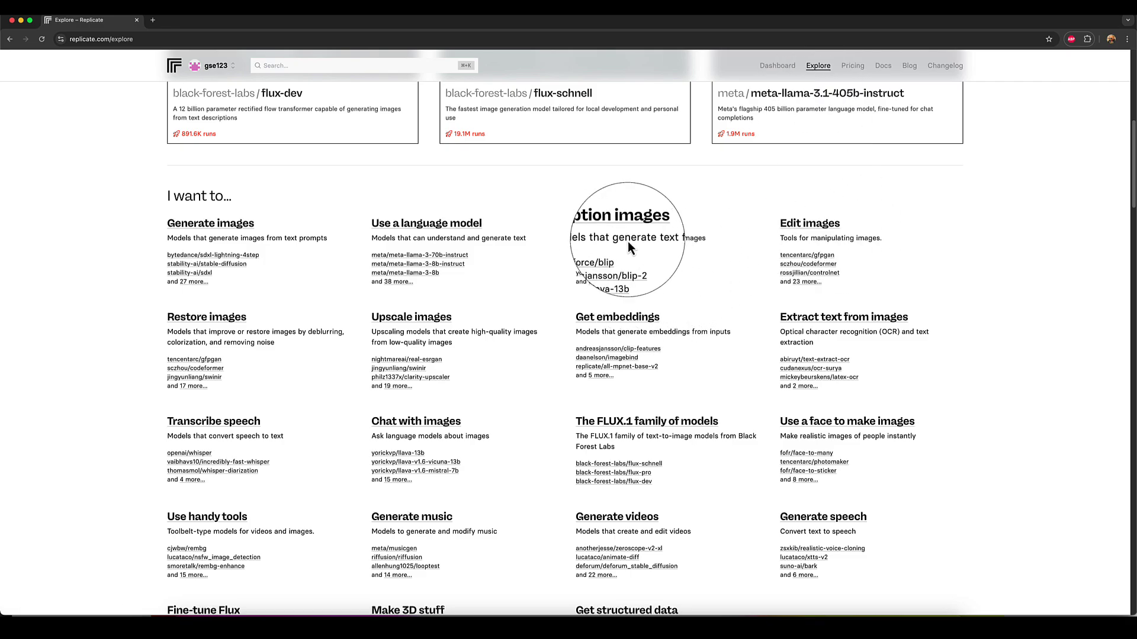
scroll(548, 380, "down", 2)
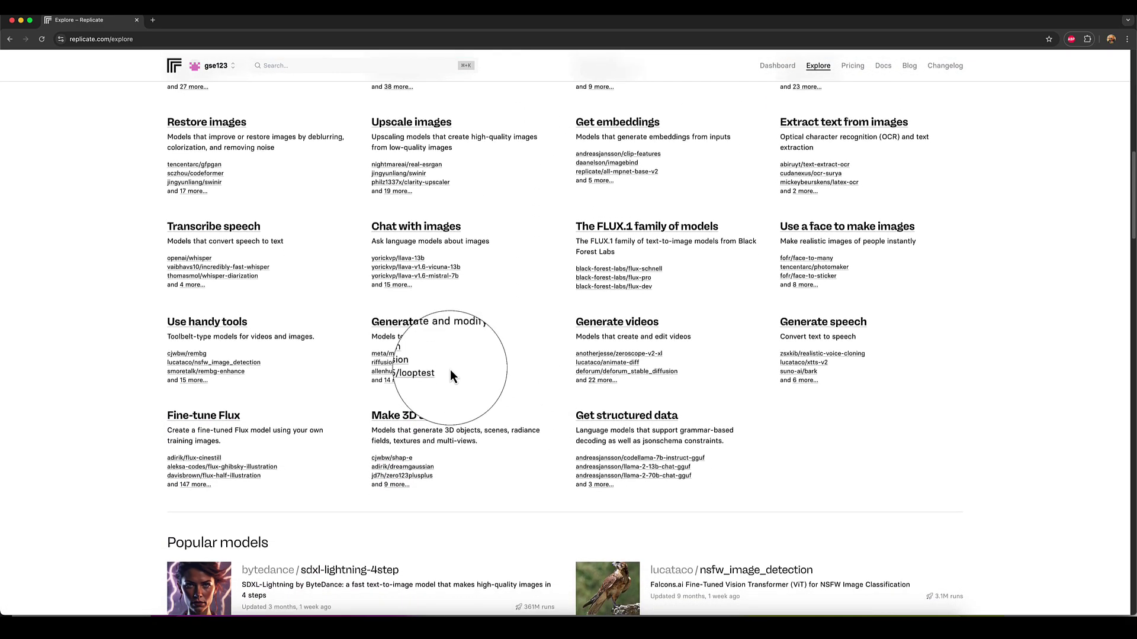
left_click(400, 321)
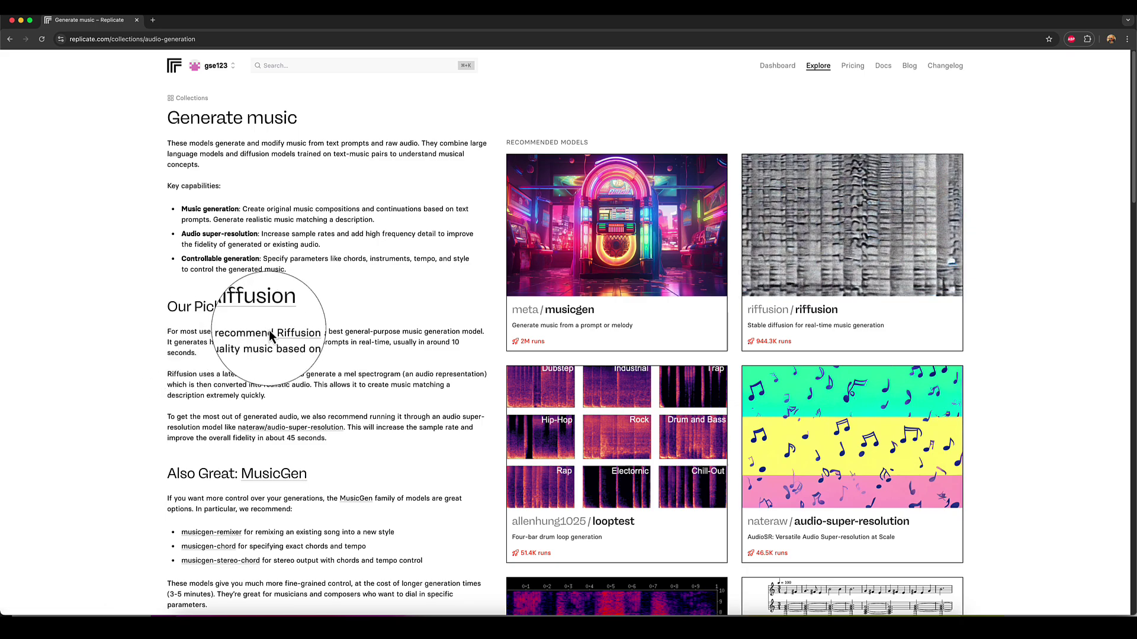
Scroll through the music models, including Riffusion, meta/musicgen and audio-super-resolution
scroll(260, 311, "down", 3)
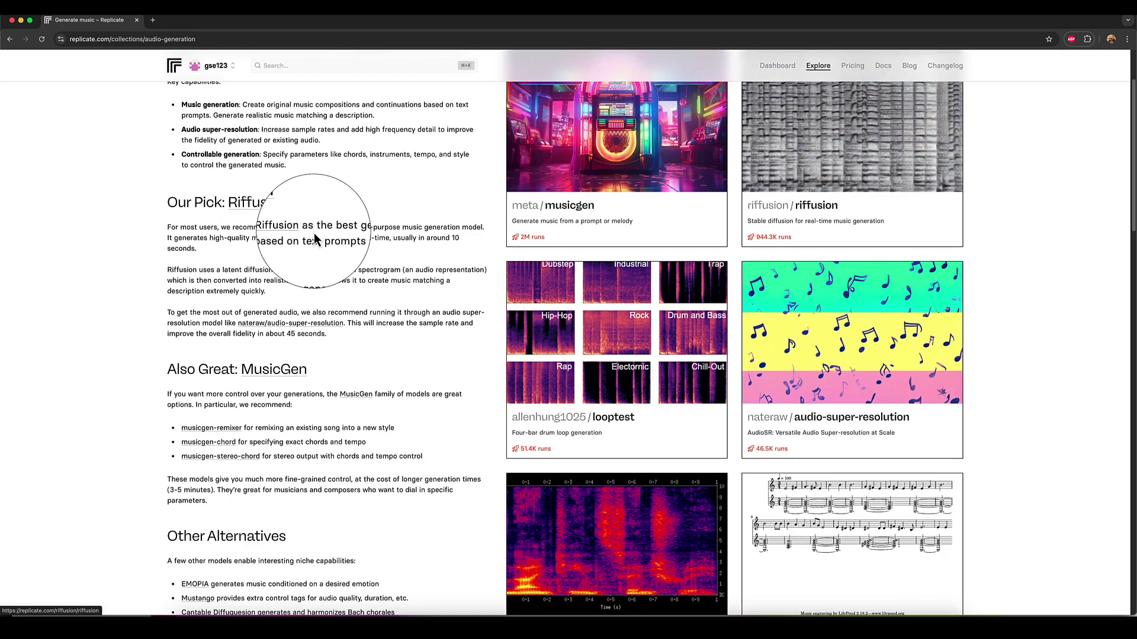
scroll(315, 237, "down", 4)
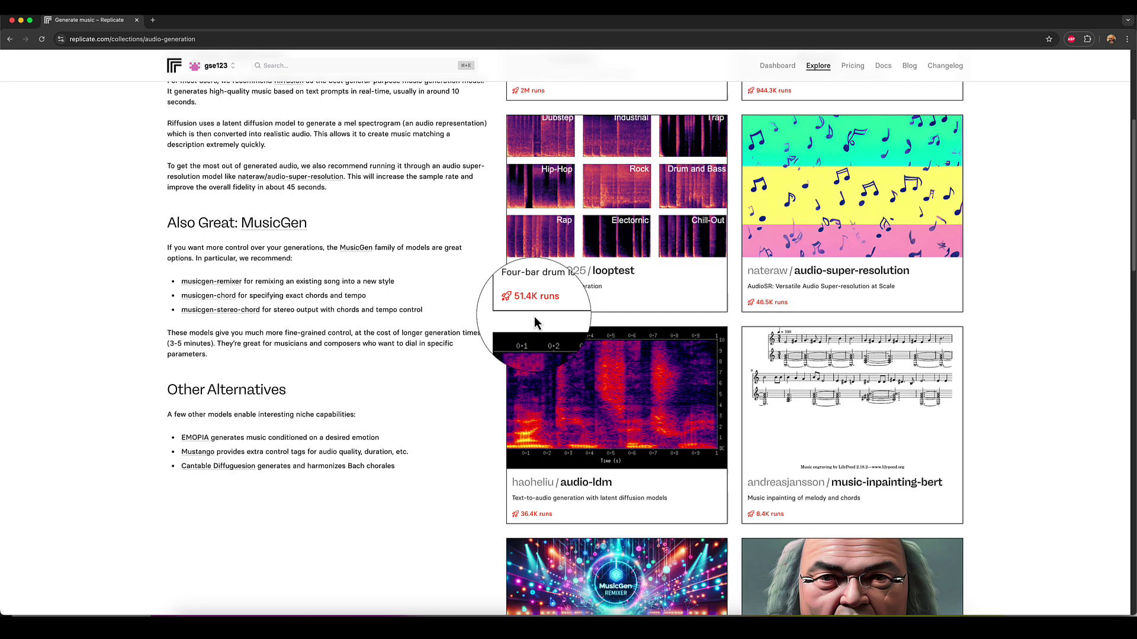
scroll(568, 320, "up", 3)
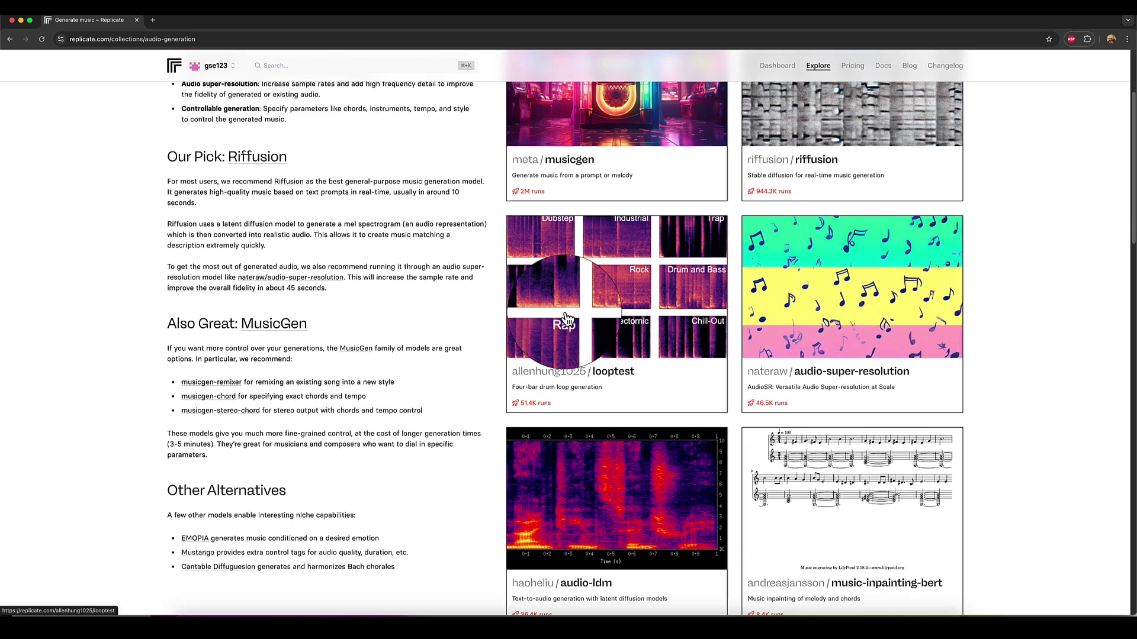
scroll(568, 320, "up", 4)
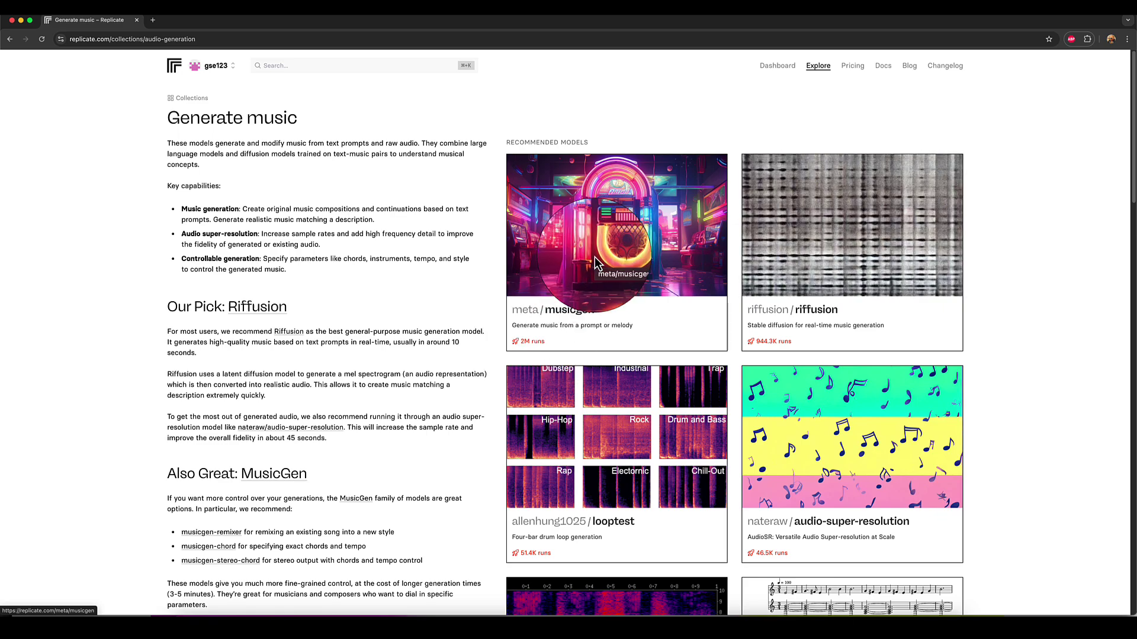
scroll(563, 296, "down", 4)
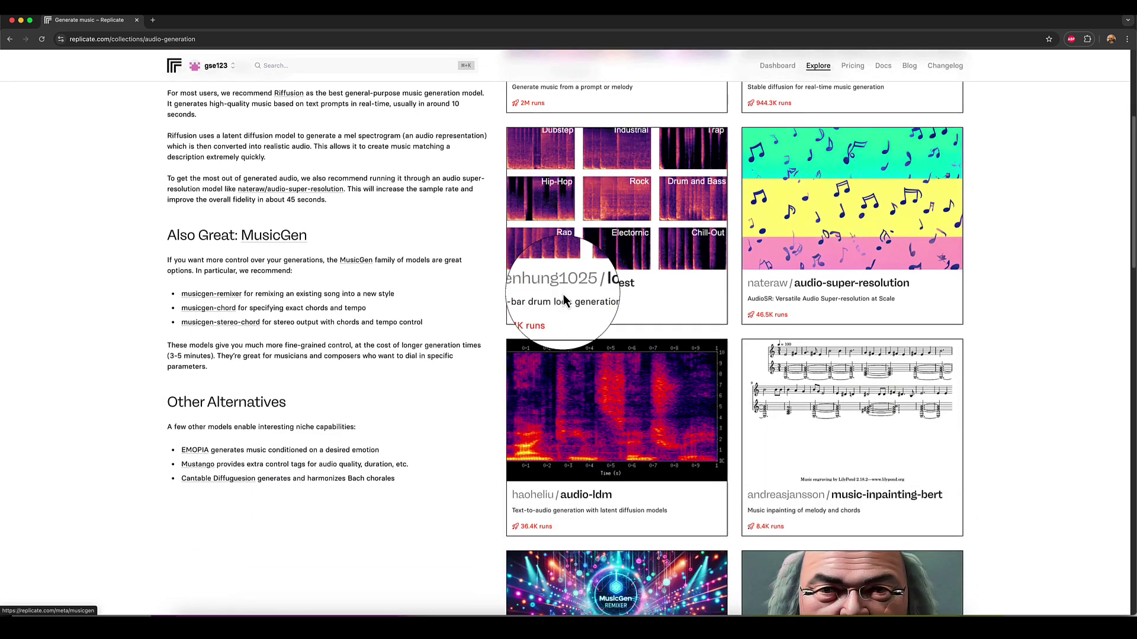
scroll(563, 299, "down", 8)
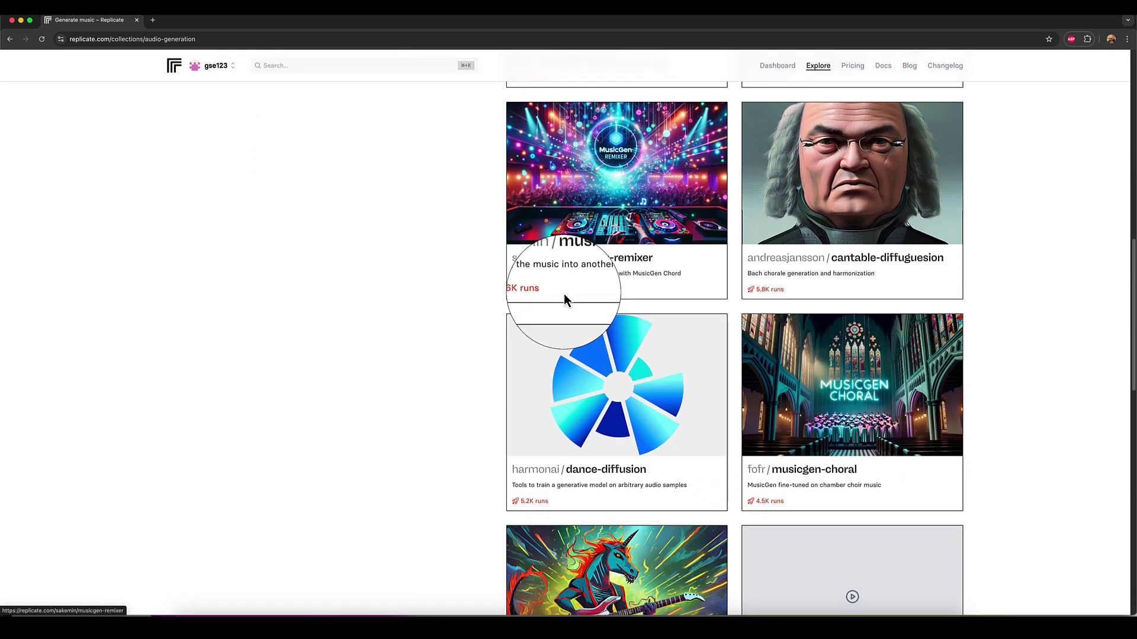
scroll(564, 299, "down", 14)
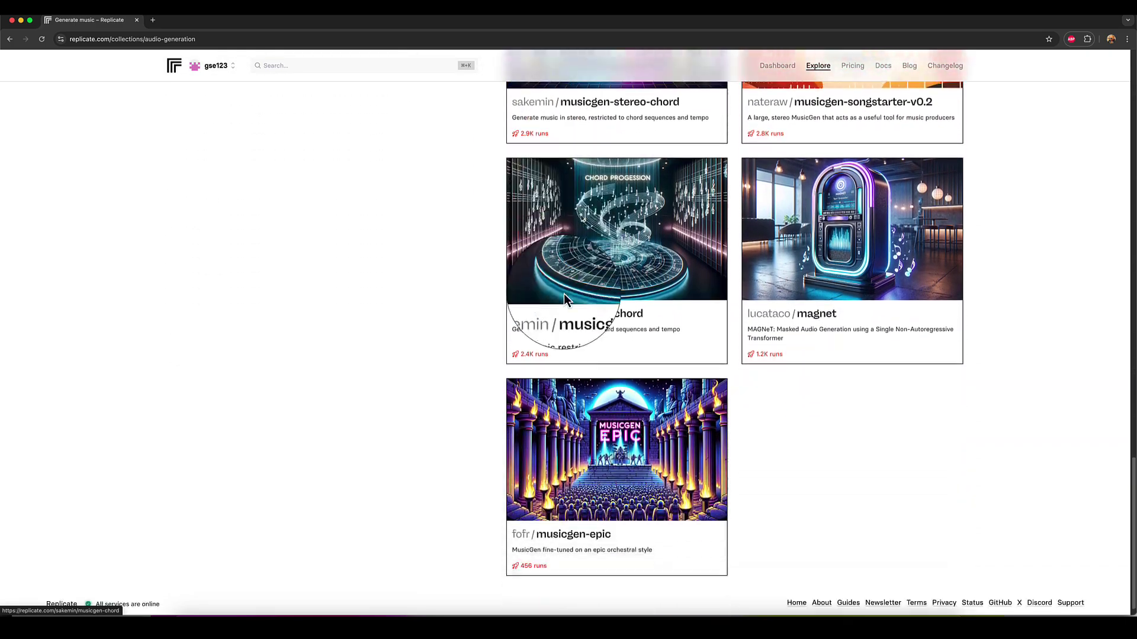
scroll(564, 294, "down", 1)
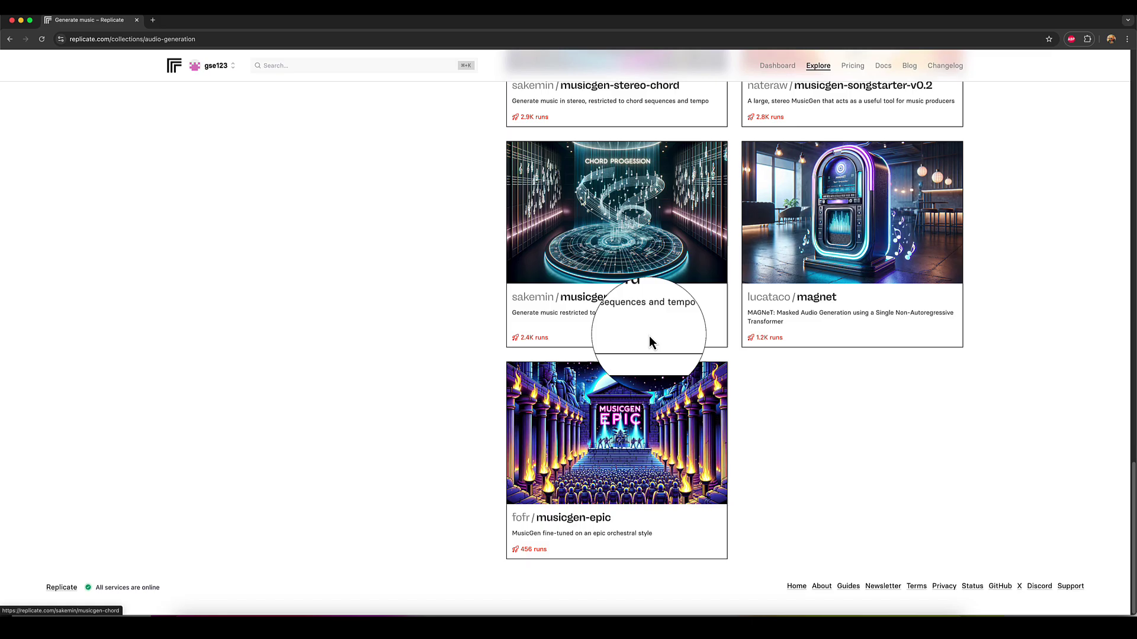
scroll(649, 349, "up", 20)
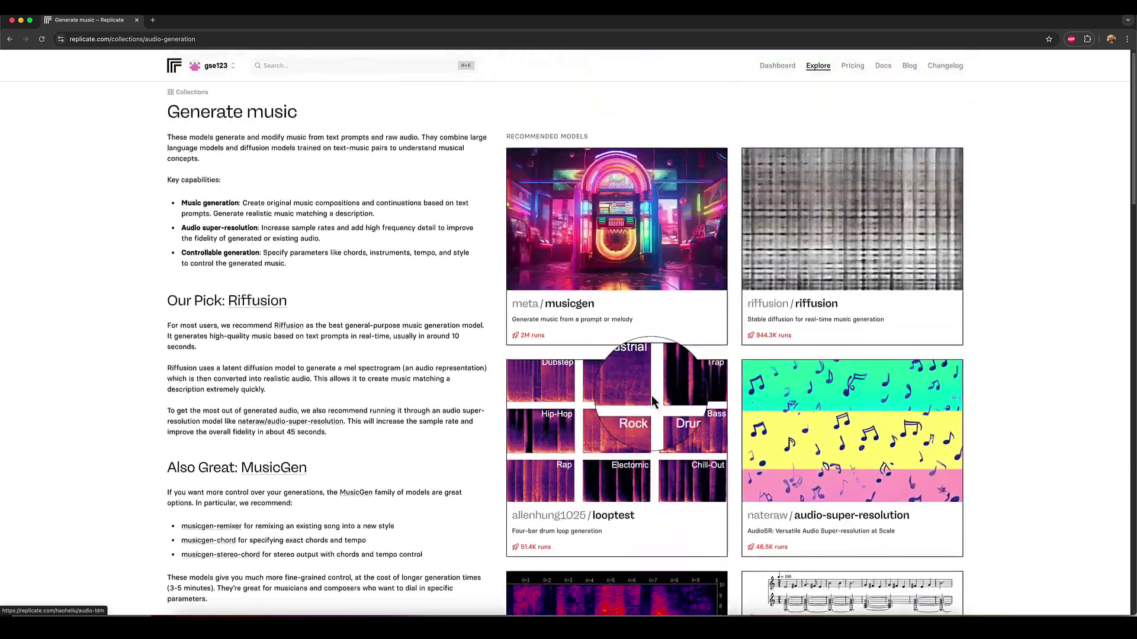